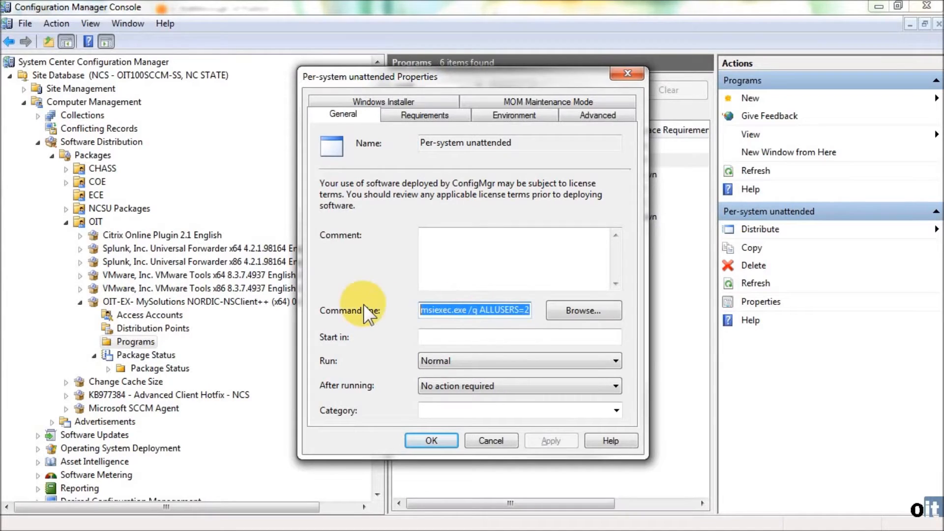
Keep Run as Normal and After running as No action required, then view the Requirements settings.
click(486, 338)
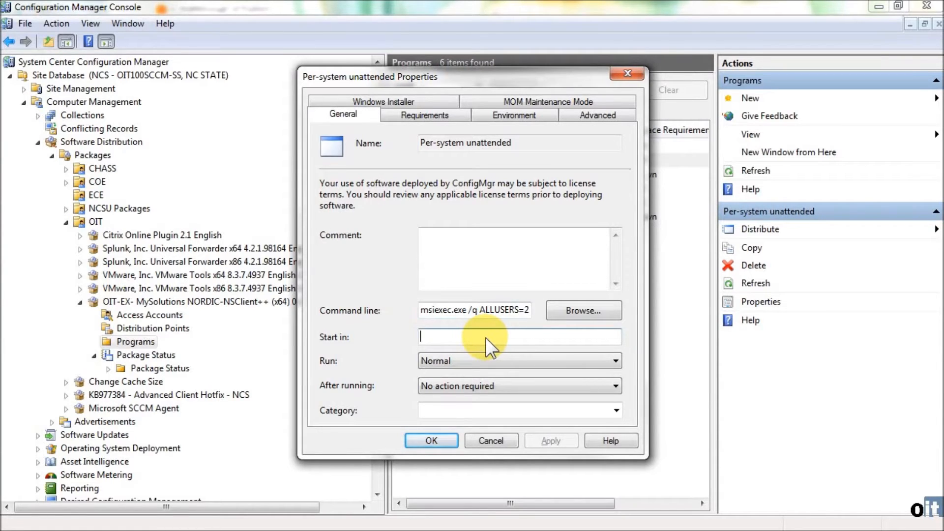
click(616, 359)
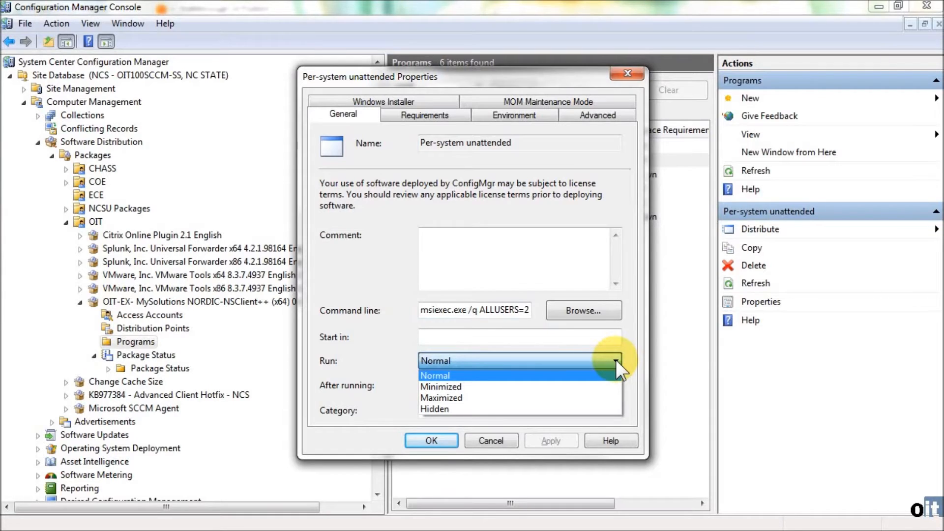
click(616, 359)
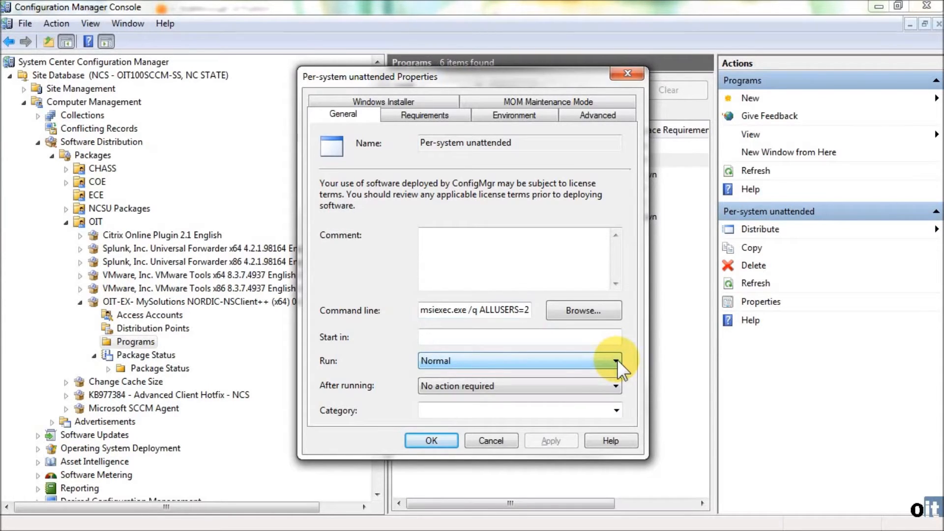
click(615, 386)
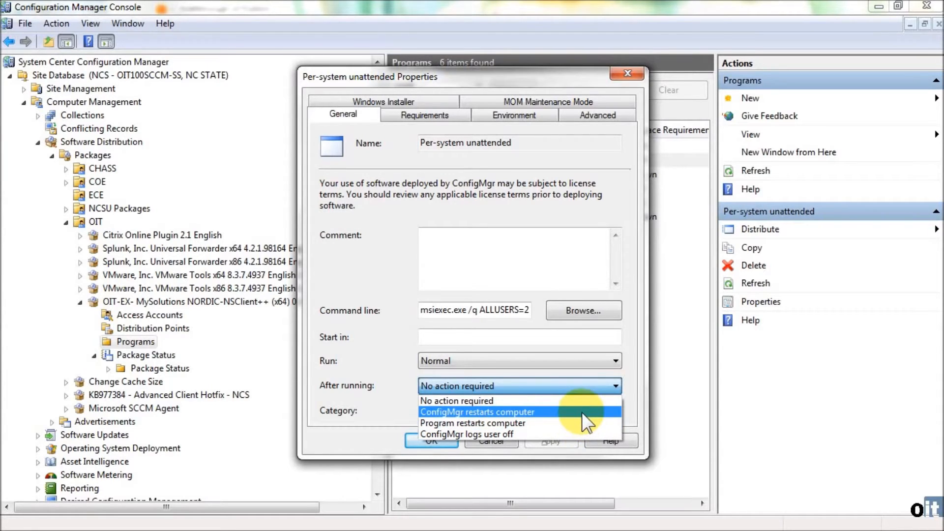
click(394, 353)
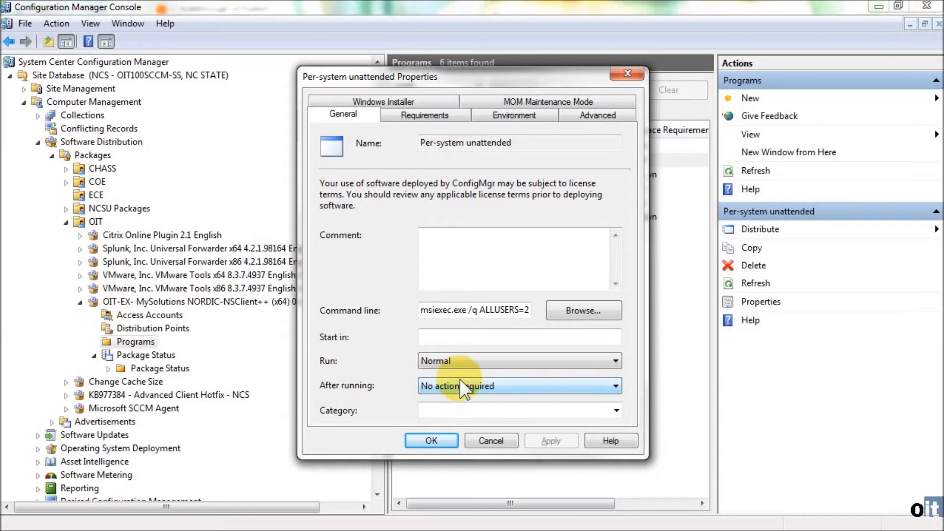
click(615, 410)
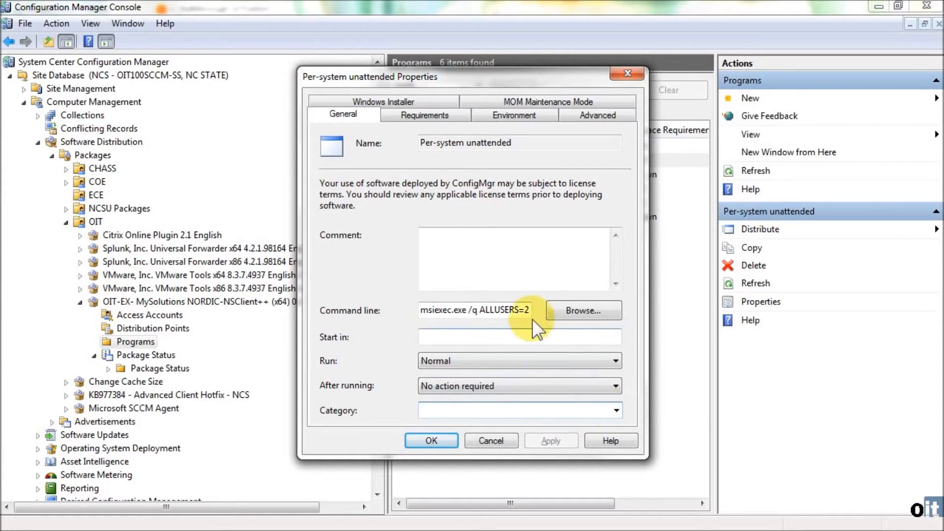
click(420, 117)
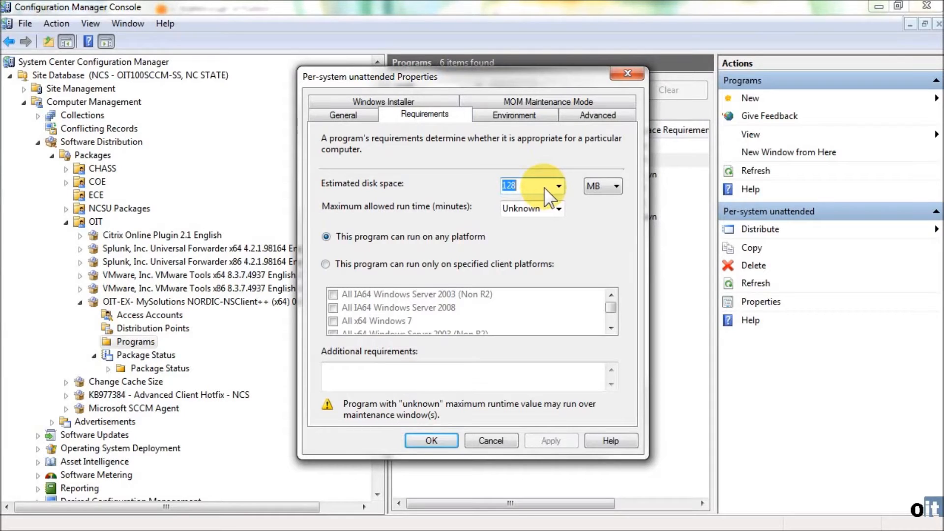
click(600, 256)
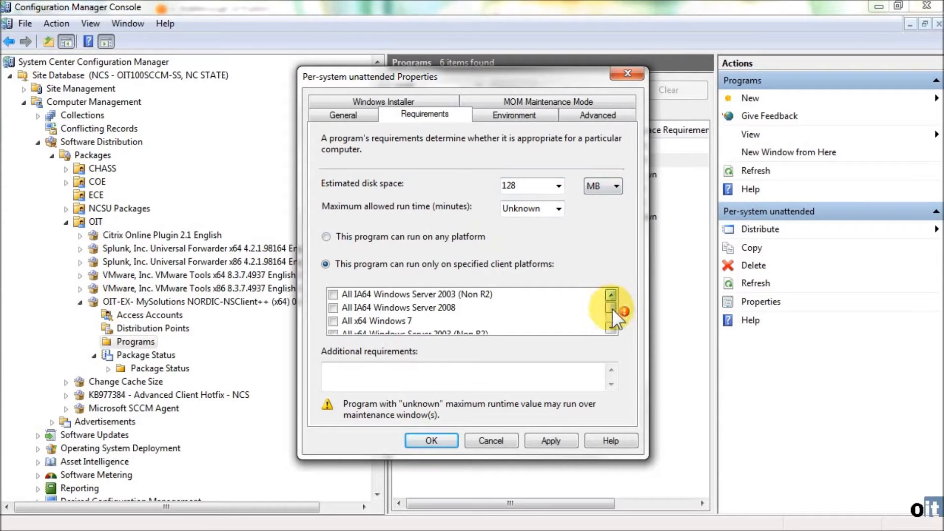
mouse_move(610, 309)
mouse_down()
mouse_move(609, 323)
mouse_move(607, 299)
mouse_up()
mouse_move(612, 308)
mouse_down()
mouse_move(611, 318)
mouse_move(609, 300)
mouse_up()
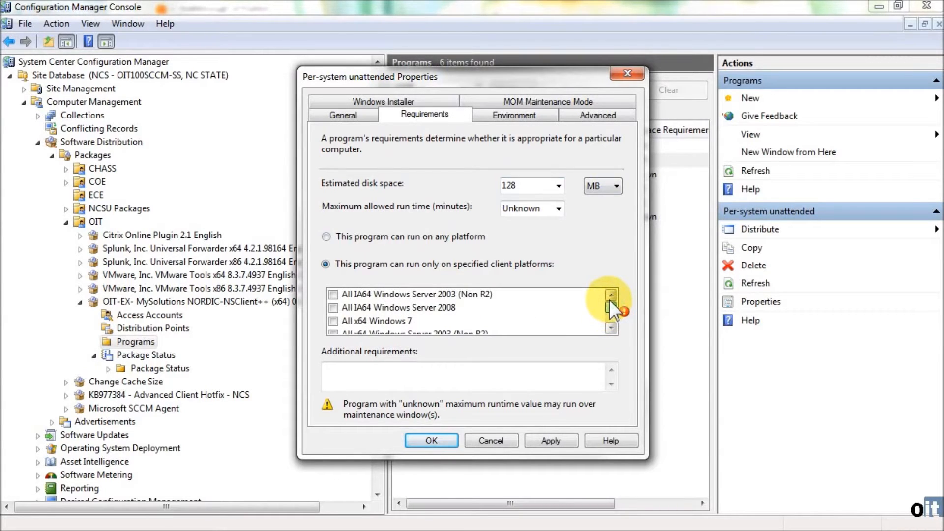
click(367, 236)
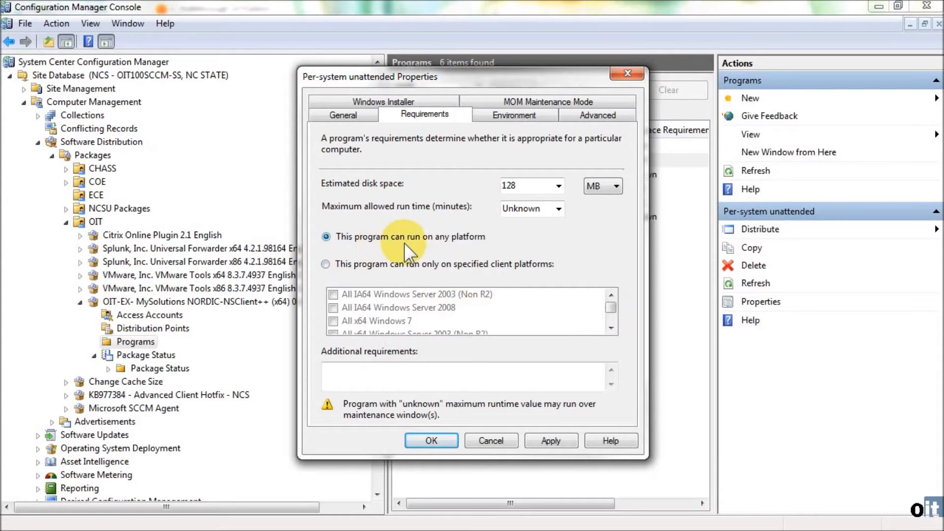
Leave Additional requirements empty and move on to the program's Environment settings.
click(409, 378)
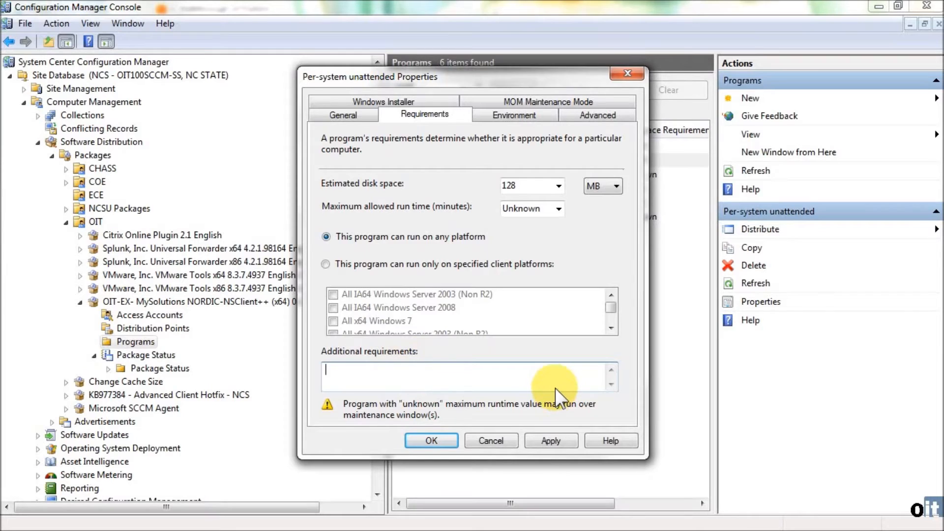
click(513, 114)
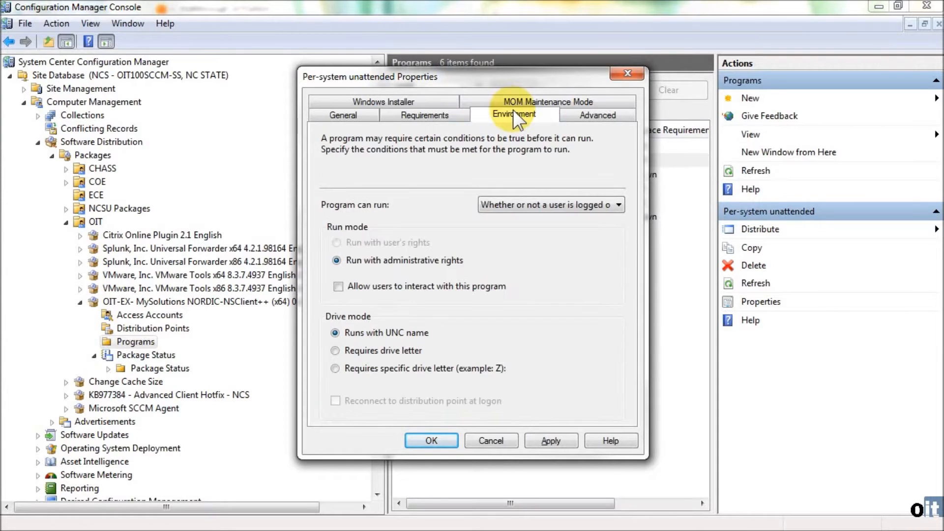
Keep Program can run set to 'Whether or not a user is logged on', then view Advanced settings.
click(619, 204)
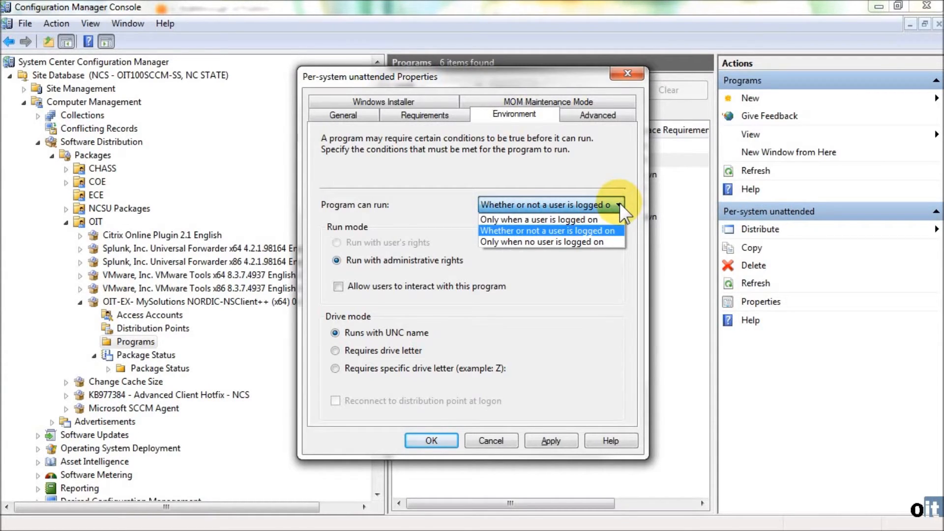
click(619, 203)
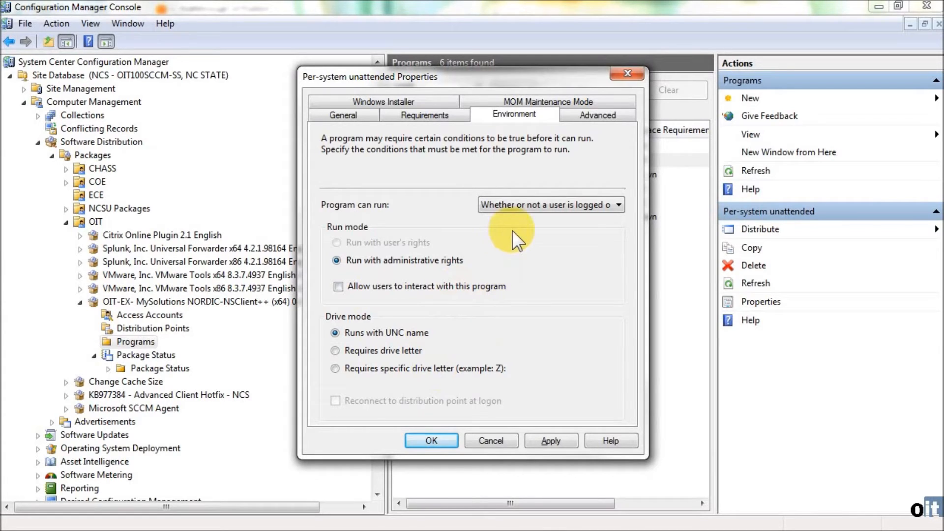
click(578, 113)
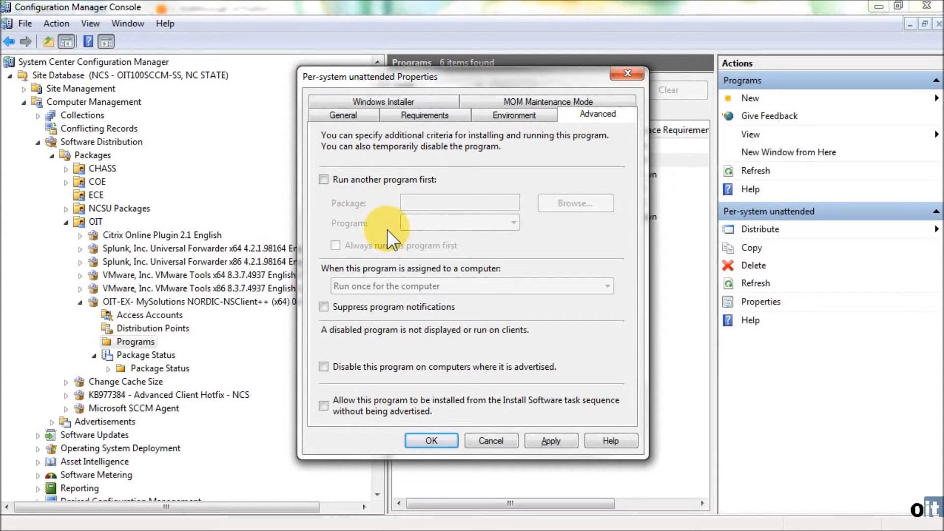
Leave 'Run another program first' off and allow installing from the Install Software task sequence.
click(347, 180)
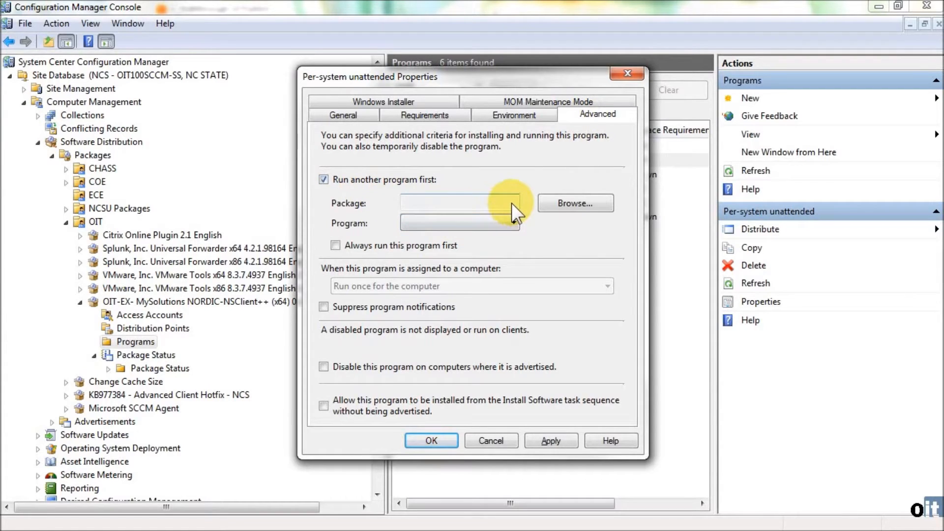
click(515, 224)
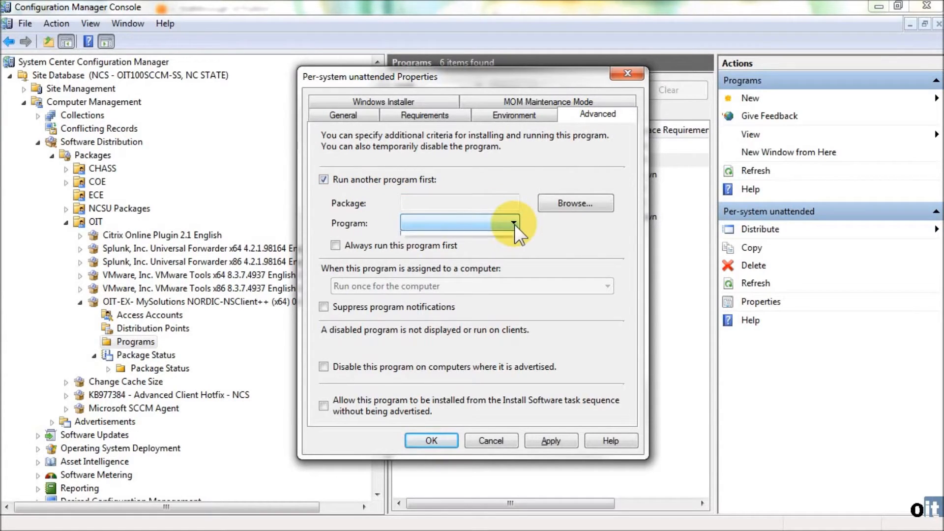
click(515, 224)
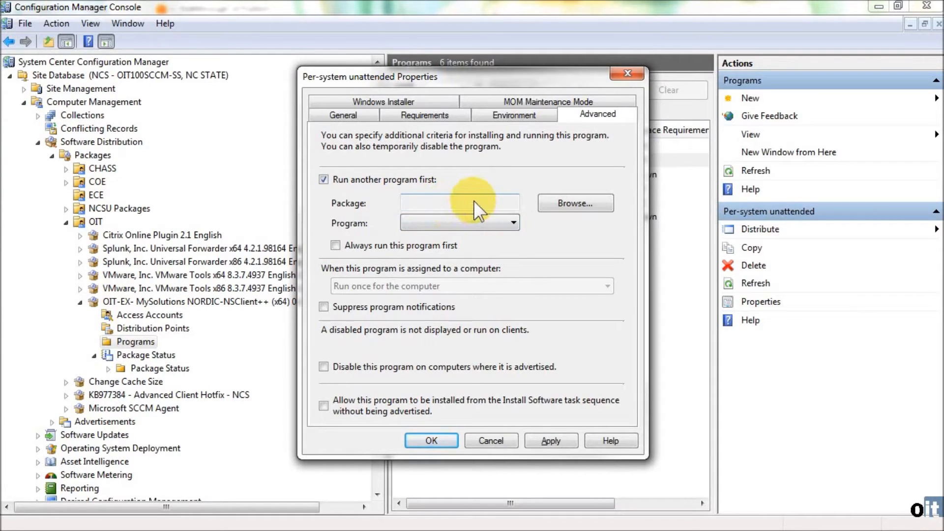
click(324, 180)
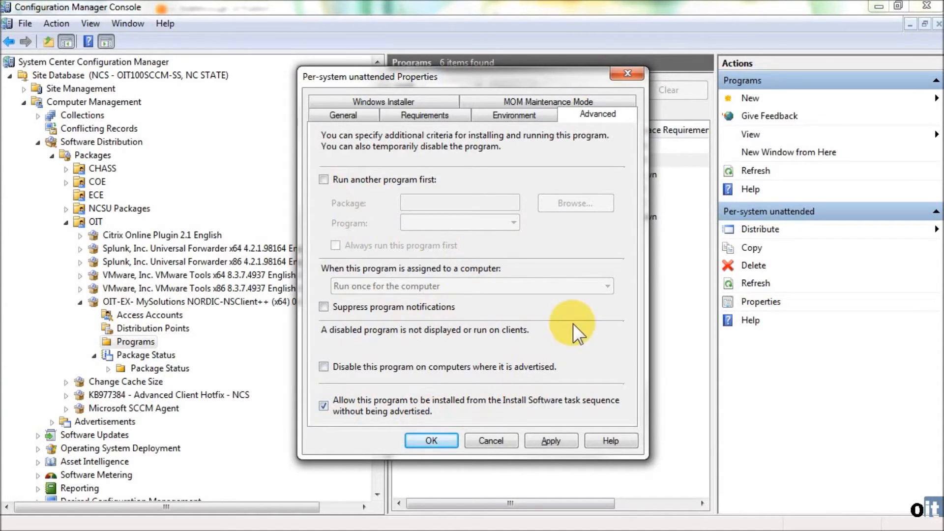
click(510, 101)
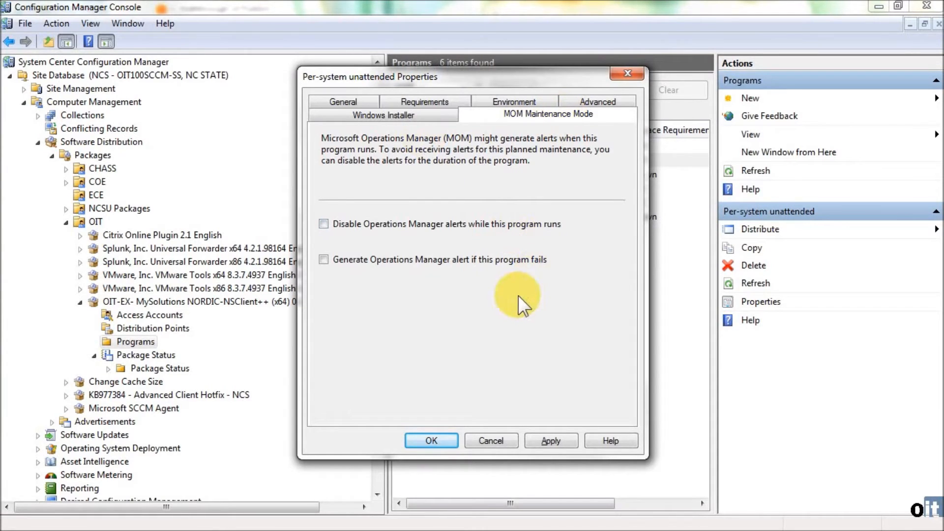
Show the program's Windows Installer source management settings.
click(388, 115)
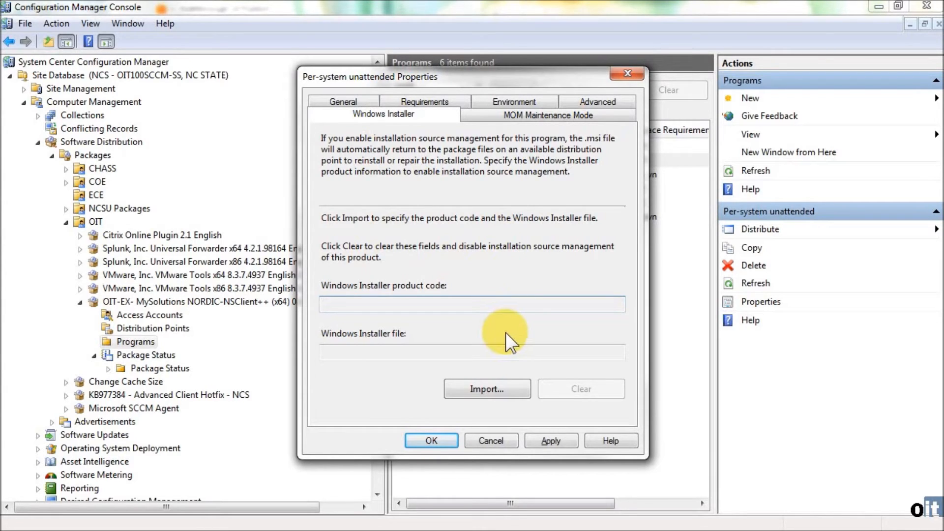
Import NSClient++-0.3.9-x64.msi as the Windows Installer source and save the program properties.
click(483, 388)
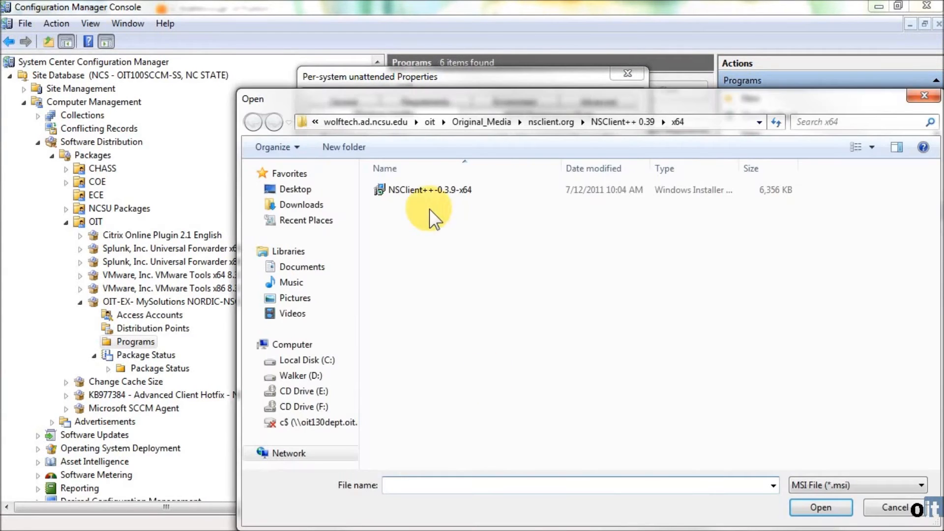
double_click(418, 187)
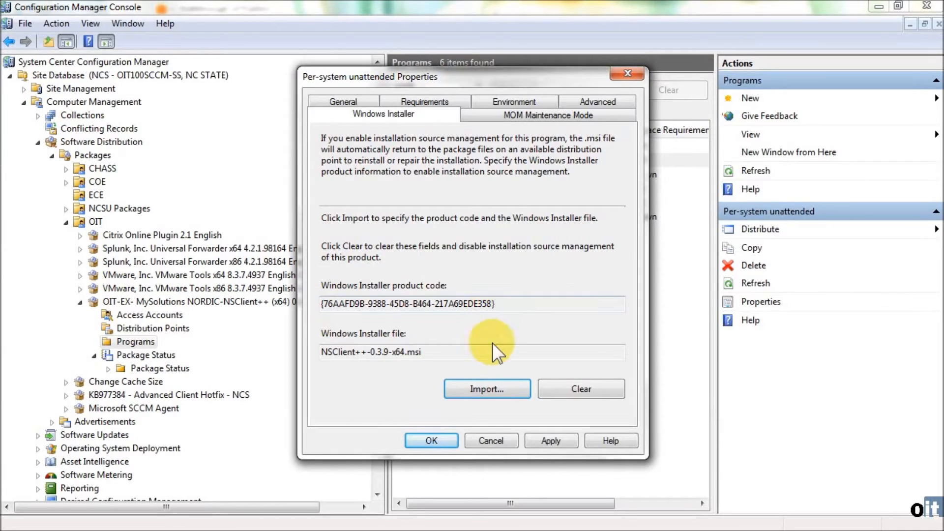
click(435, 439)
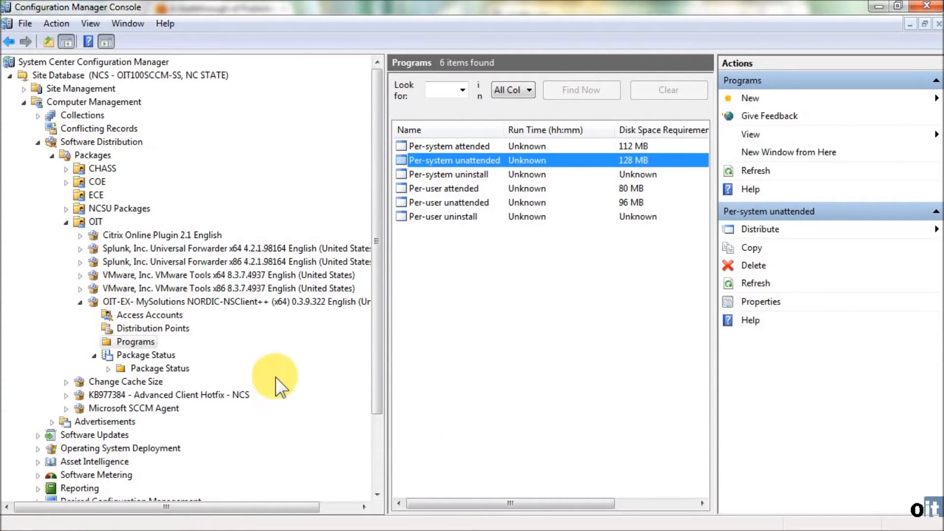
Launch the New Distribution Points Wizard from the NSClient++ package's Distribution Points node.
click(137, 328)
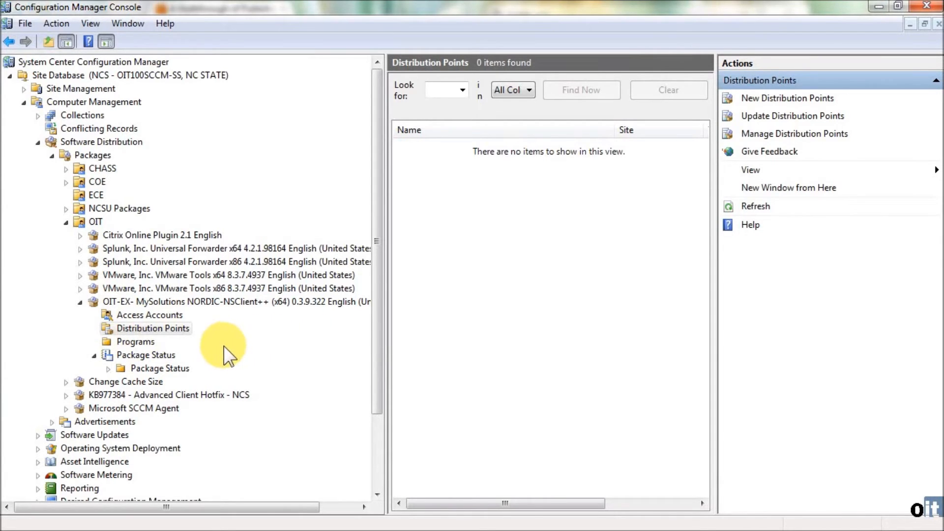
right_click(120, 327)
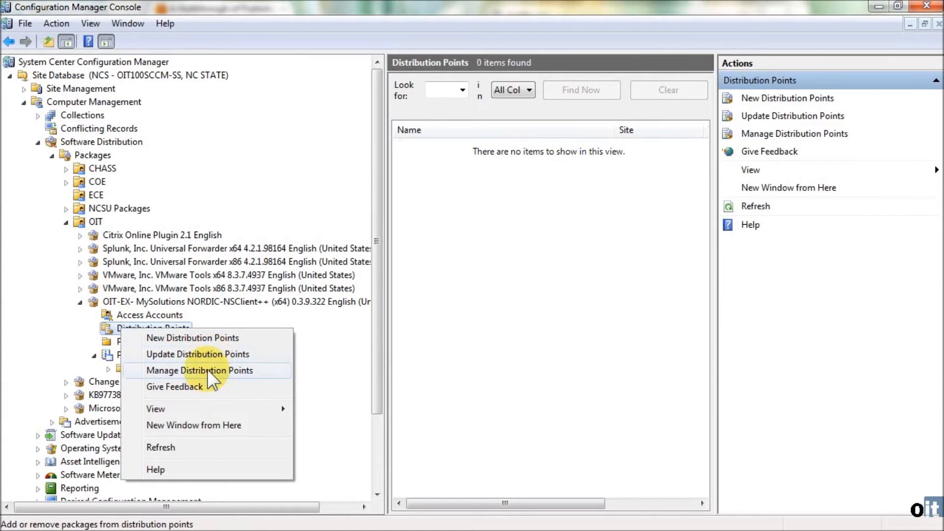
click(209, 338)
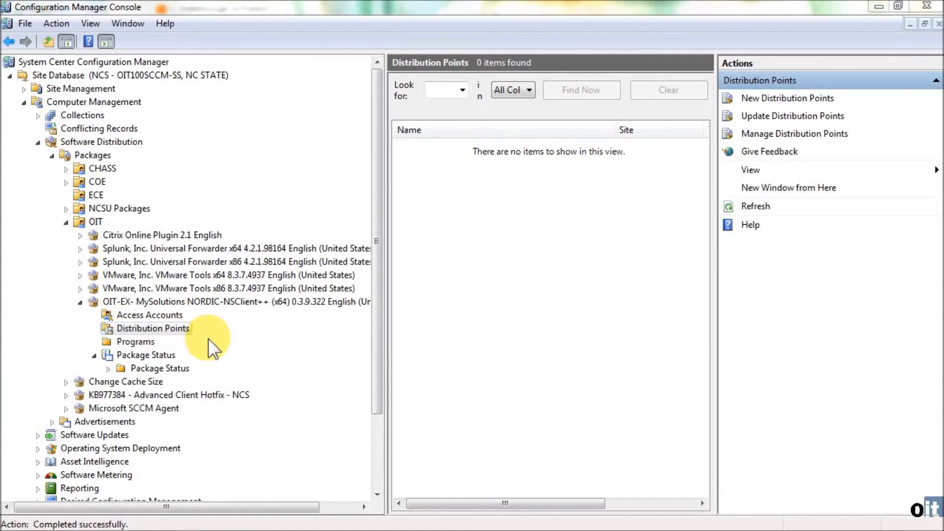
drag(0, 167, 464, 52)
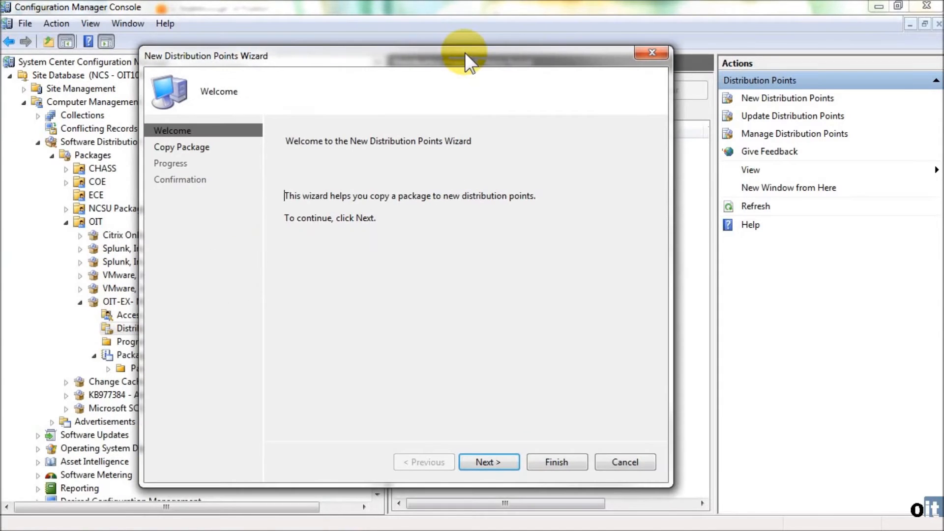
Target OIT100SCCM-DP, OIT200SCCM-DP and OIT201SCCM-DP and run the wizard to completion.
click(494, 459)
drag(359, 224, 395, 232)
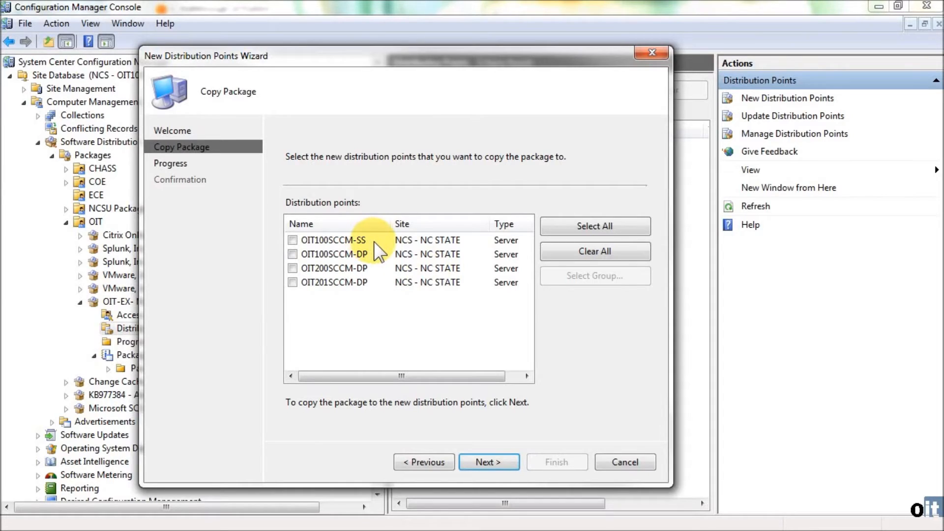
click(292, 268)
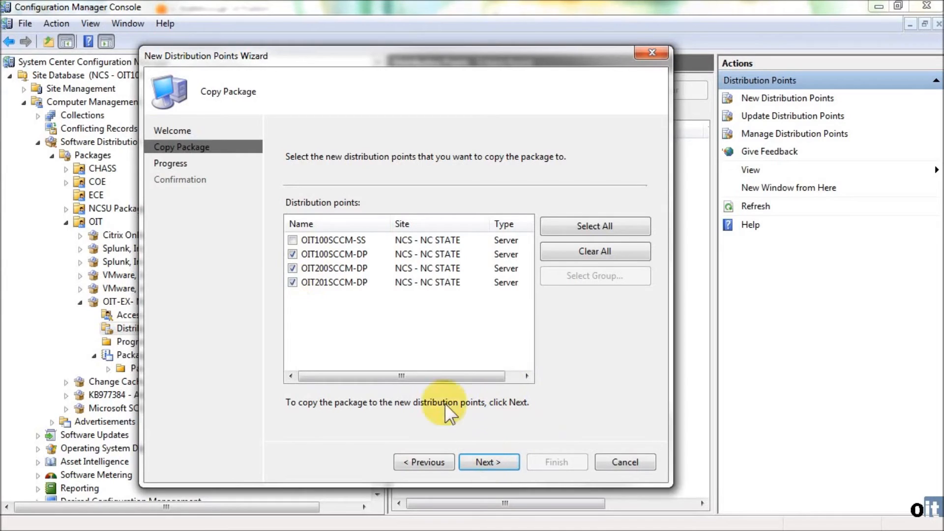
click(489, 460)
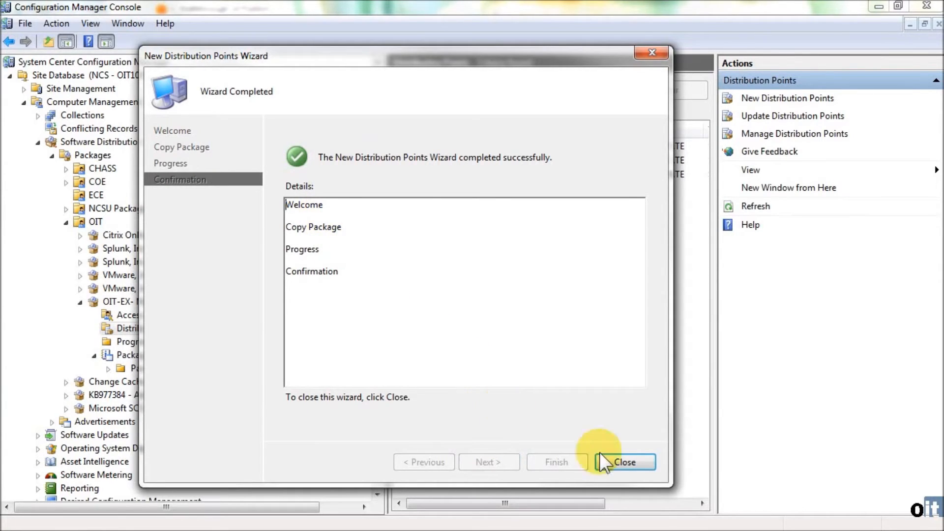
click(620, 462)
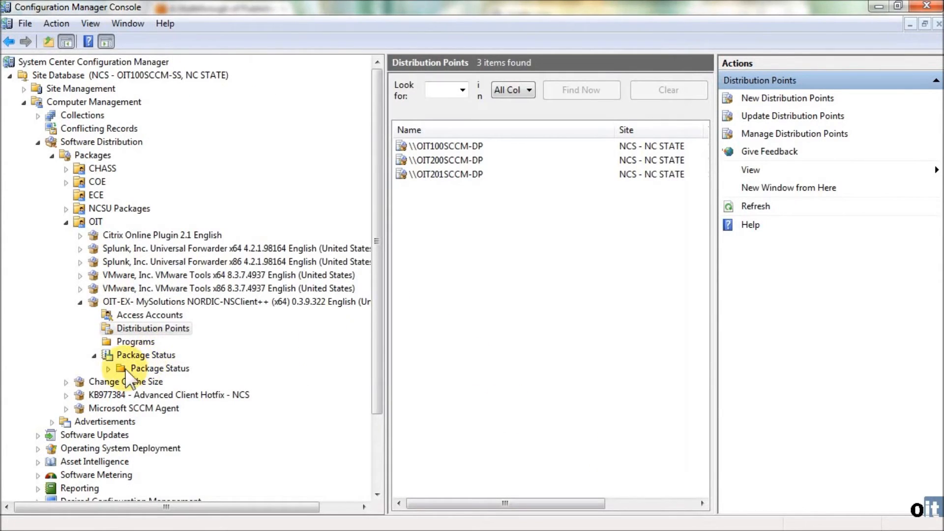
Open Package Status for NCS - NC STATE, showing all three distribution points as Install Pending.
click(108, 369)
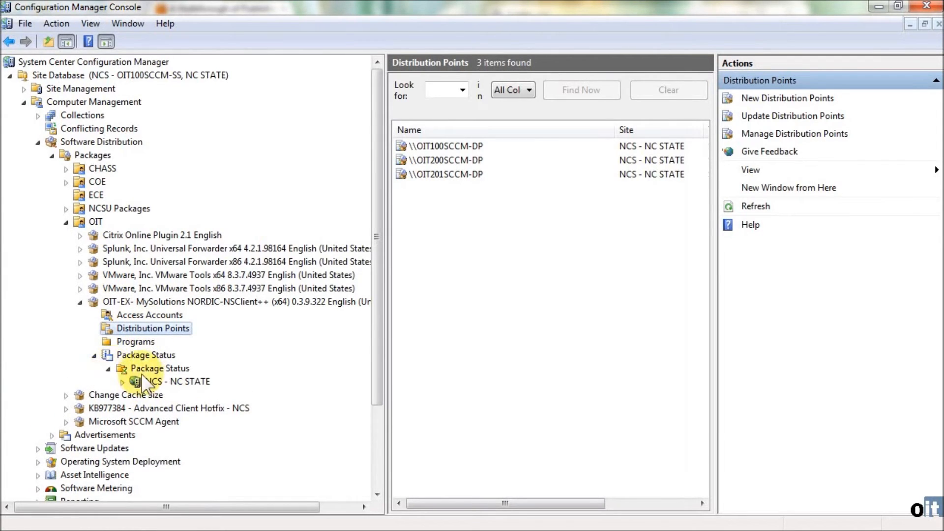
click(145, 368)
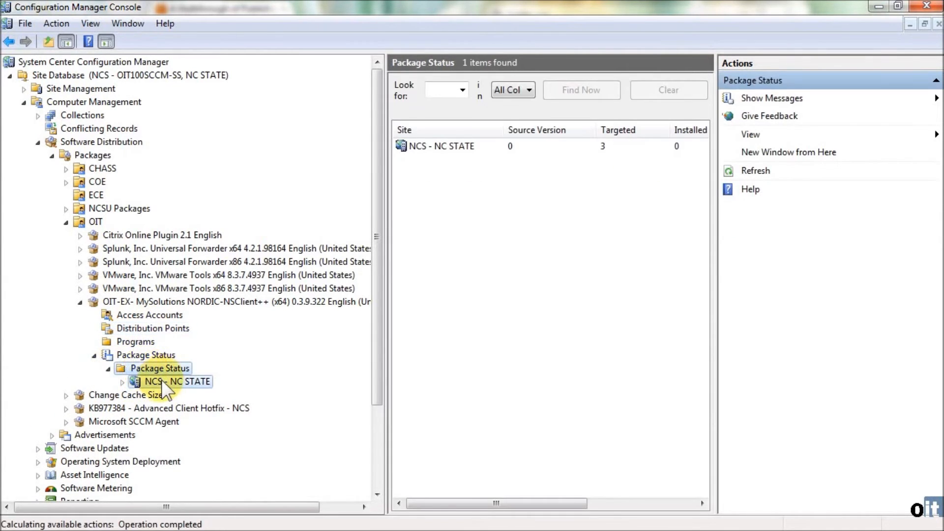
click(163, 381)
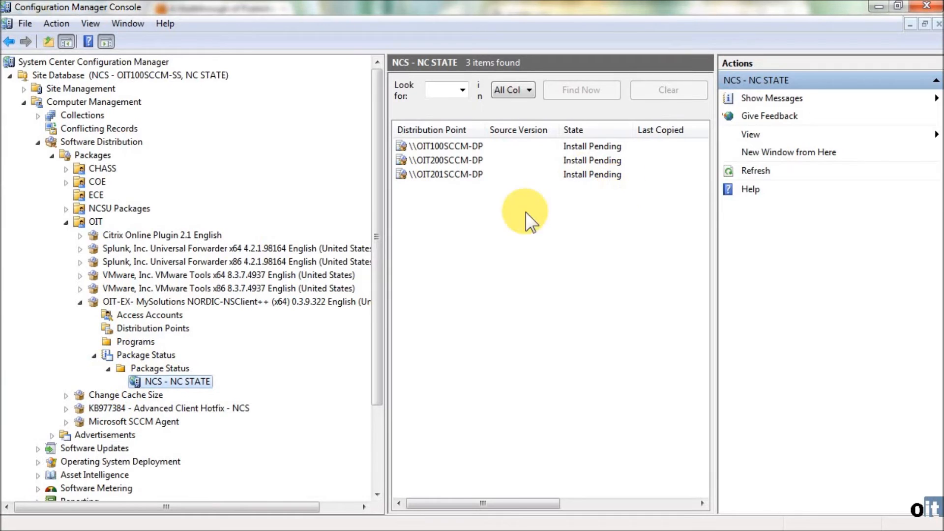
right_click(186, 382)
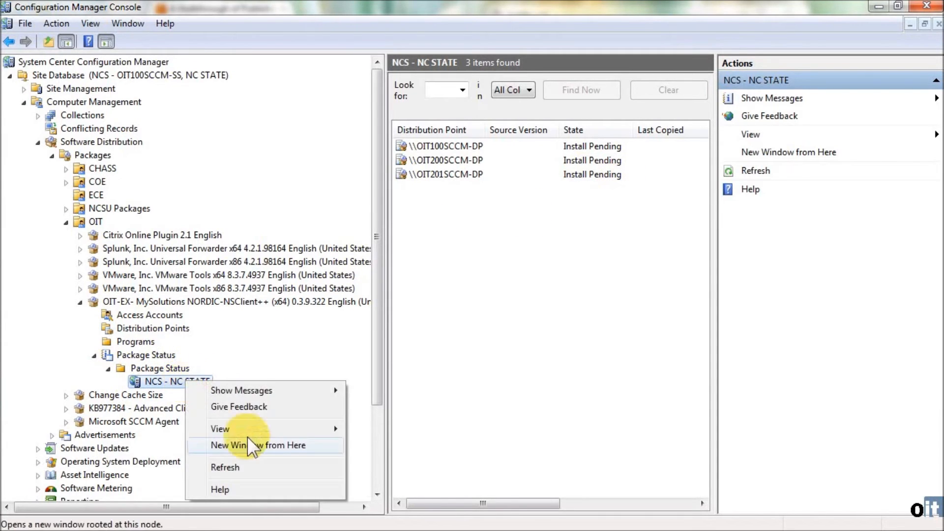
Refresh the status list, then expand Computer Management > Collections.
click(242, 468)
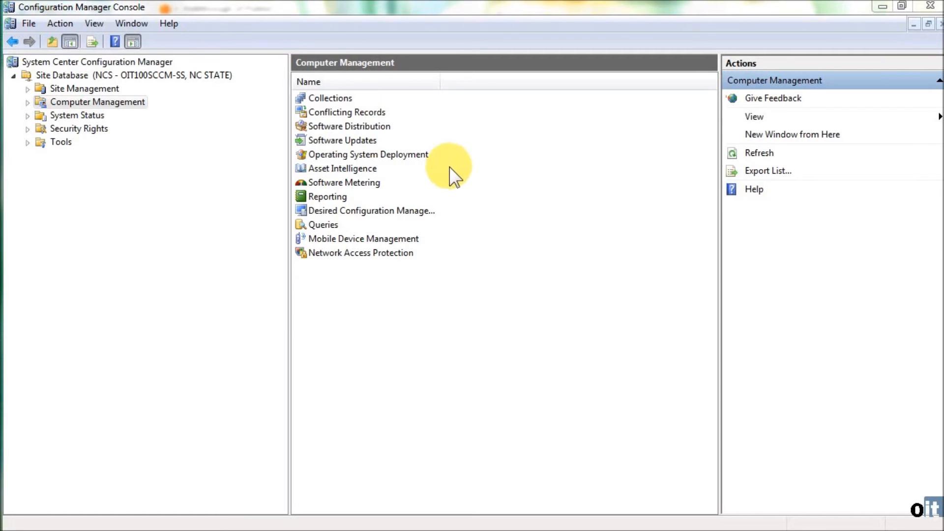
click(27, 103)
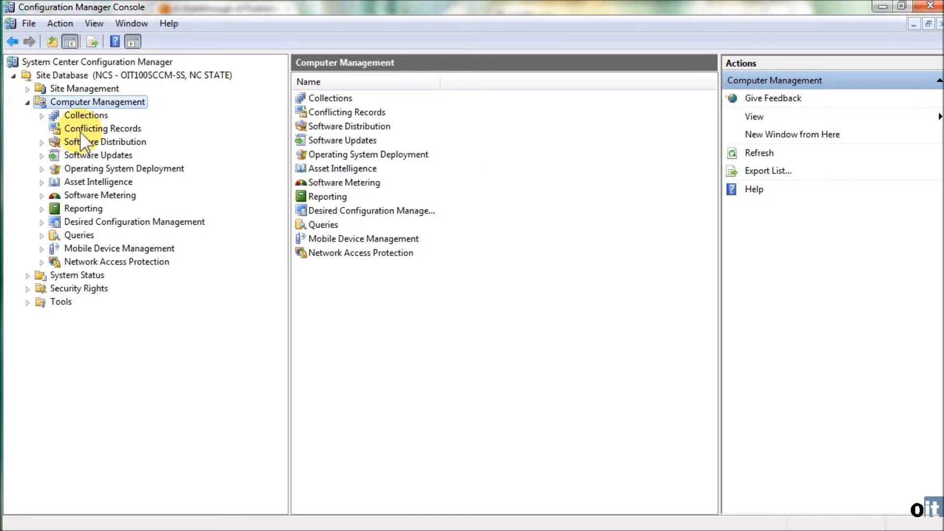
click(41, 116)
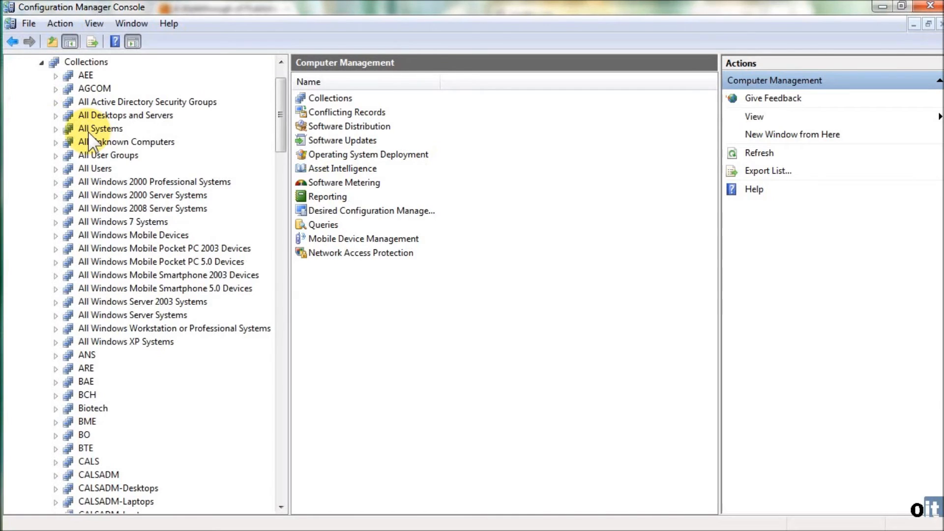
scroll(88, 132, down, 1)
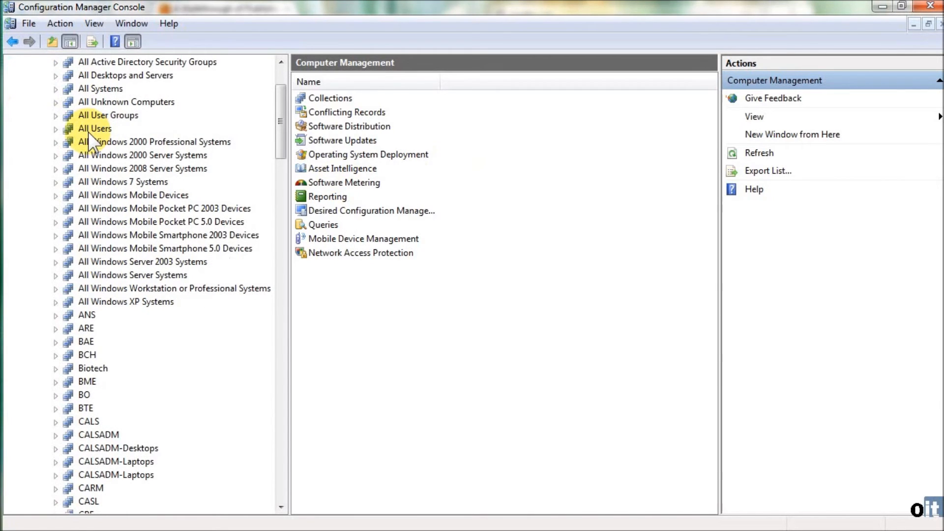
scroll(87, 132, up, 1)
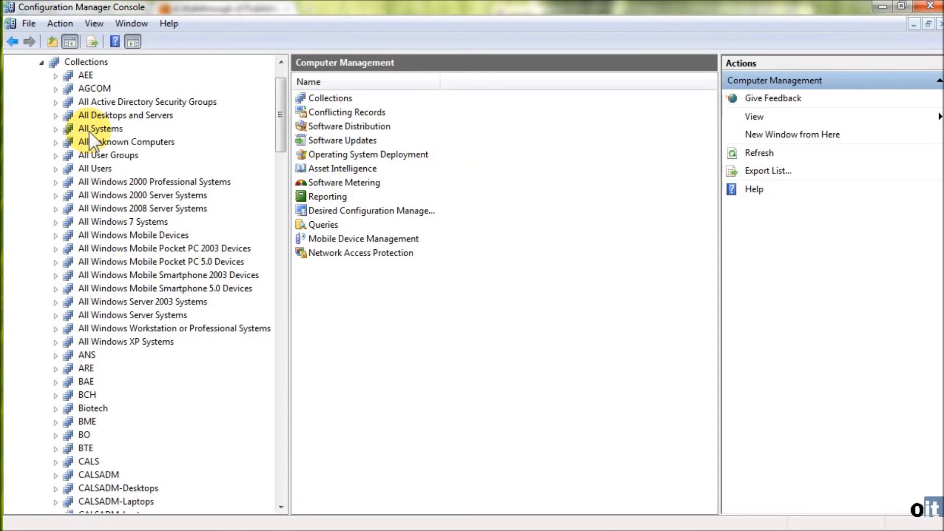
scroll(93, 143, down, 1)
scroll(88, 131, down, 1)
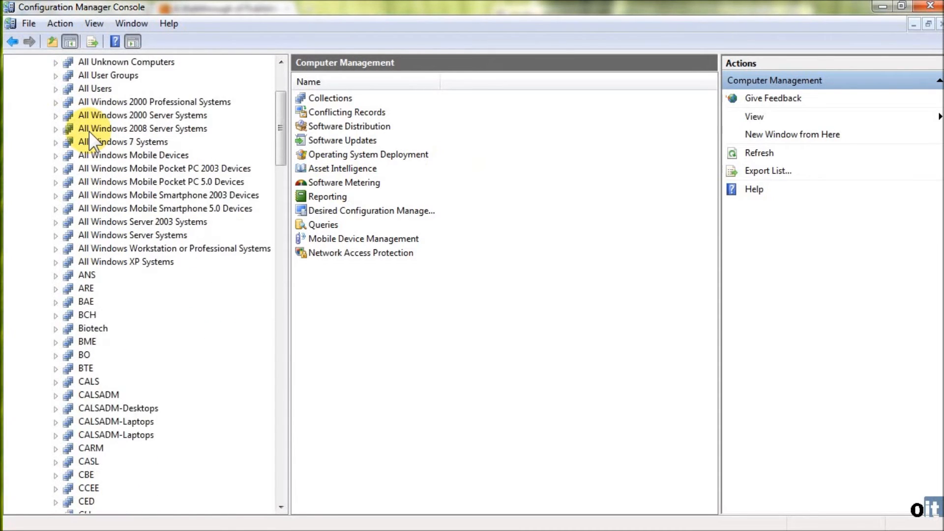
scroll(98, 141, down, 1)
scroll(101, 134, up, 1)
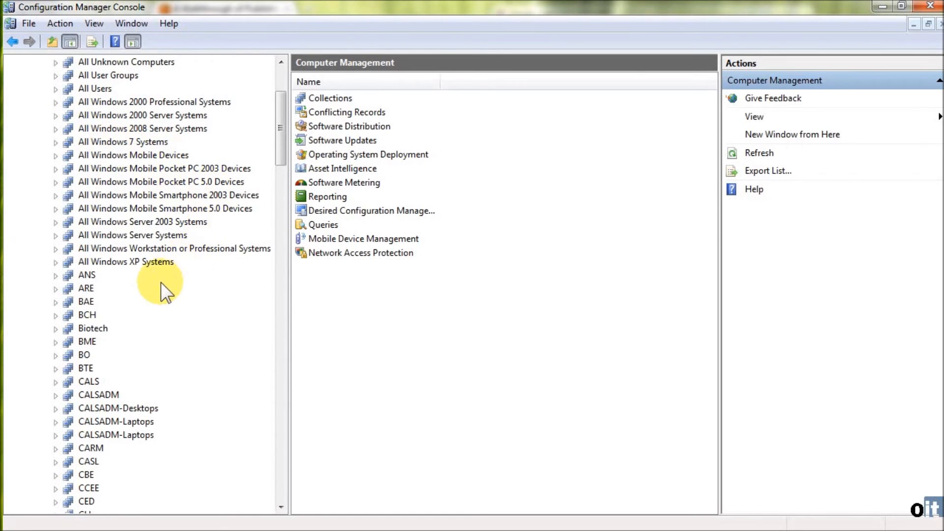
scroll(164, 291, down, 1)
scroll(164, 291, down, 1)
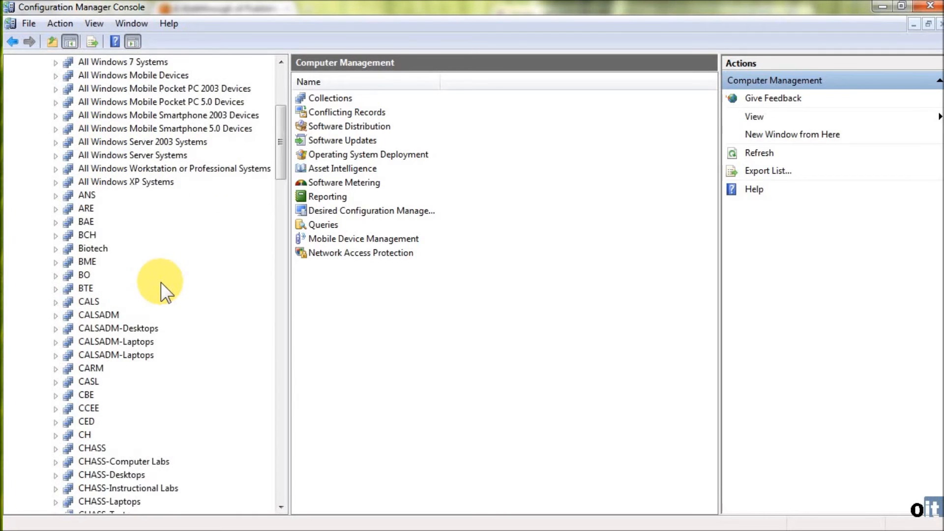
scroll(162, 282, down, 4)
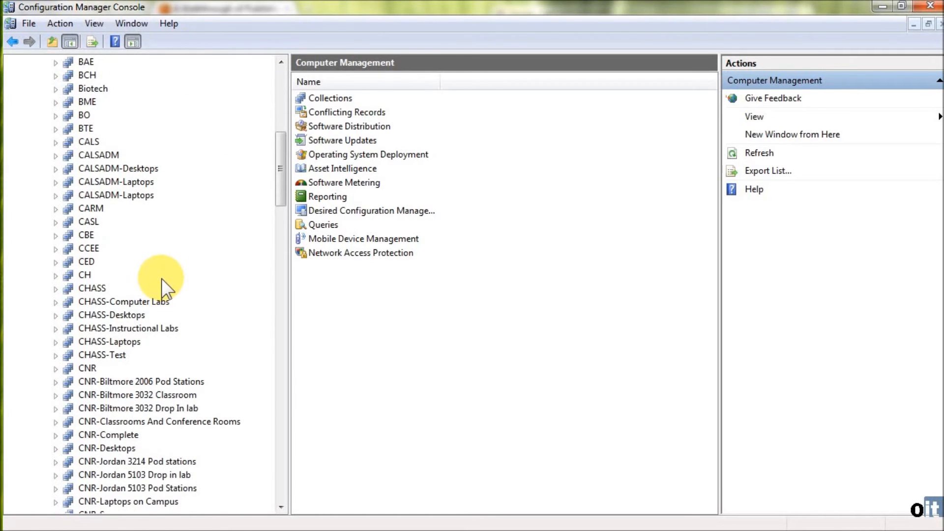
scroll(162, 281, down, 3)
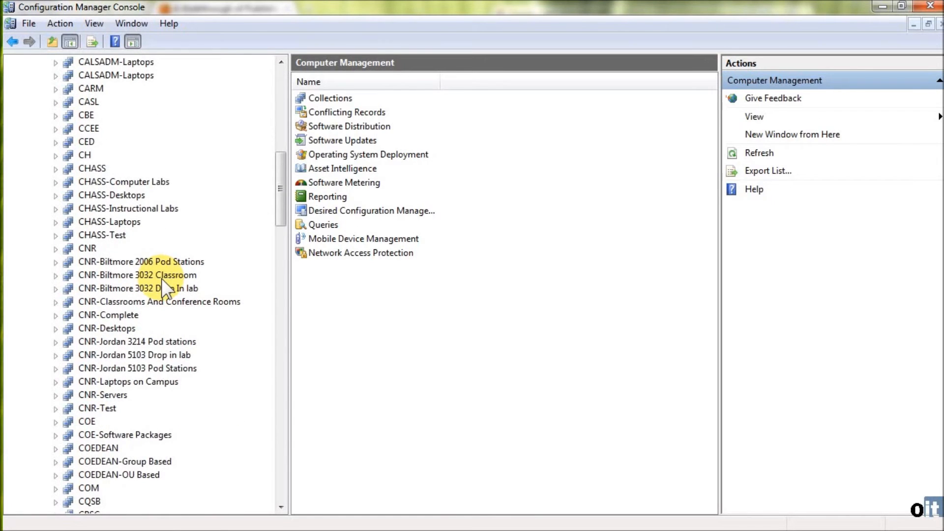
scroll(161, 278, down, 6)
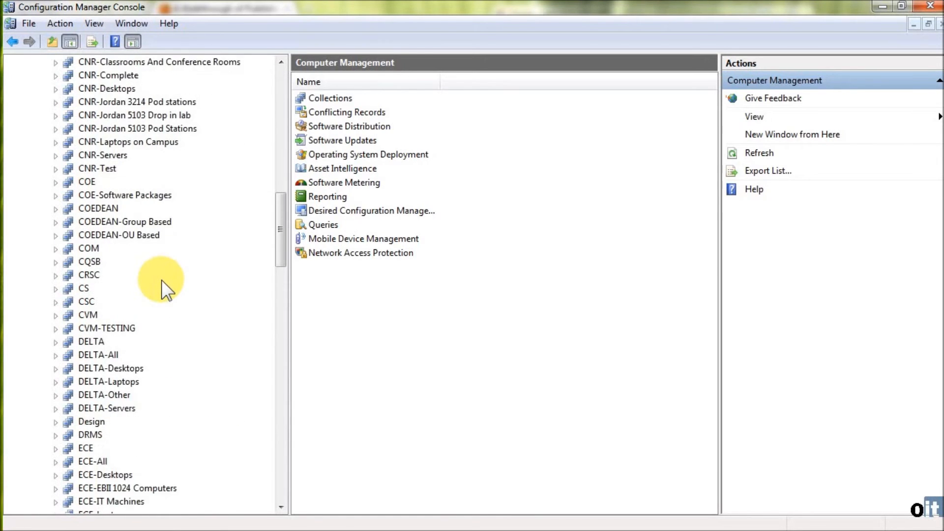
scroll(161, 279, down, 2)
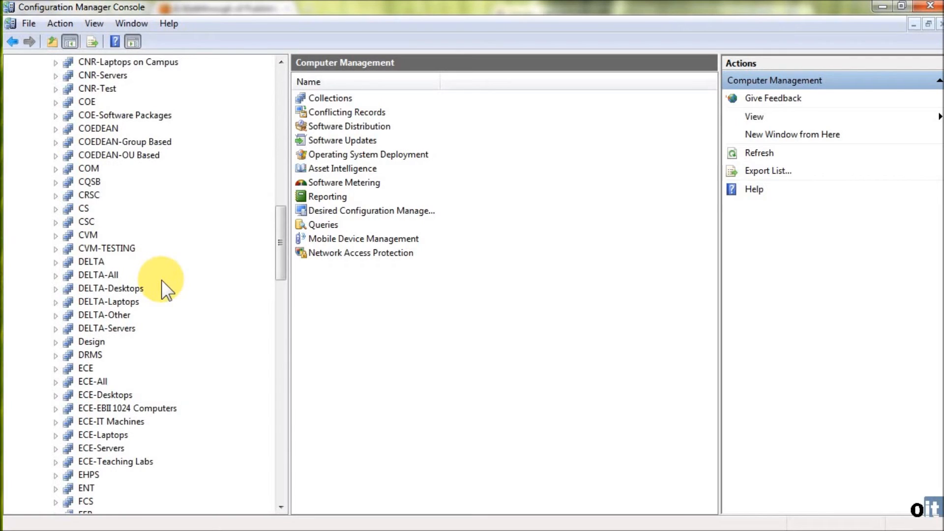
scroll(162, 281, down, 5)
scroll(163, 290, down, 2)
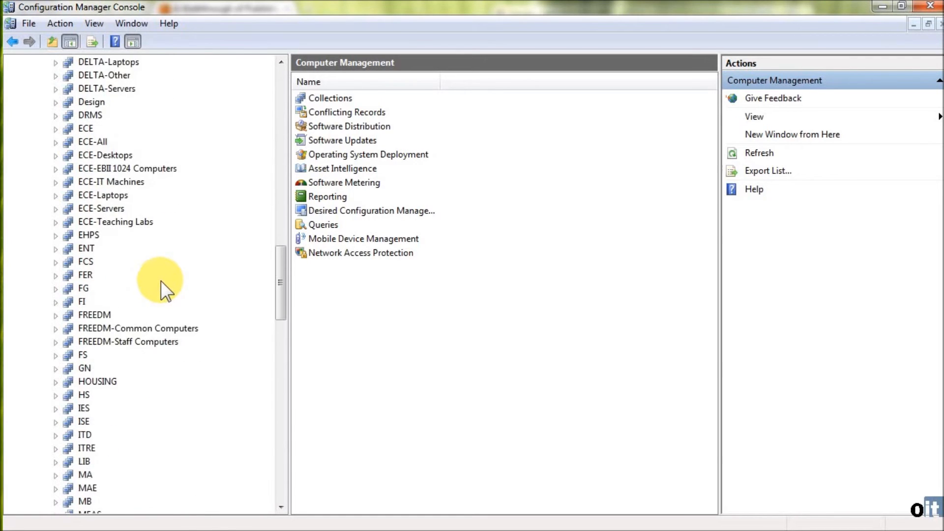
scroll(163, 290, down, 12)
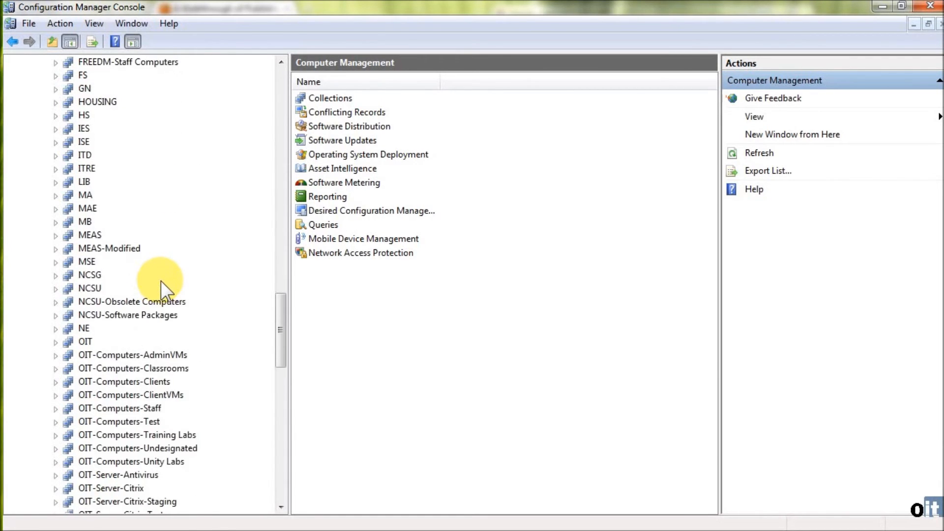
scroll(165, 293, down, 3)
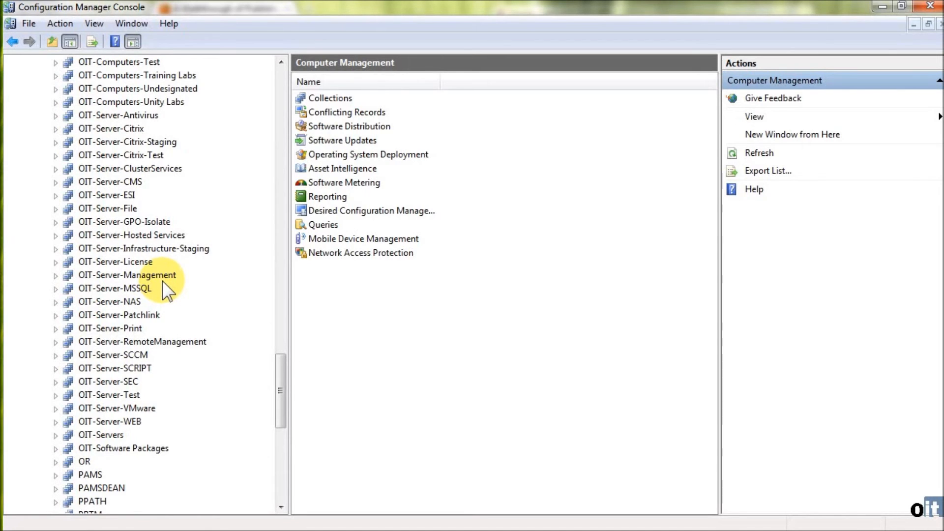
Move the Active Directory Users and Computers window on screen, showing OIT Software groups like OIT-DN-Mozilla-Firefox-5.x.
scroll(164, 291, down, 2)
scroll(167, 291, up, 3)
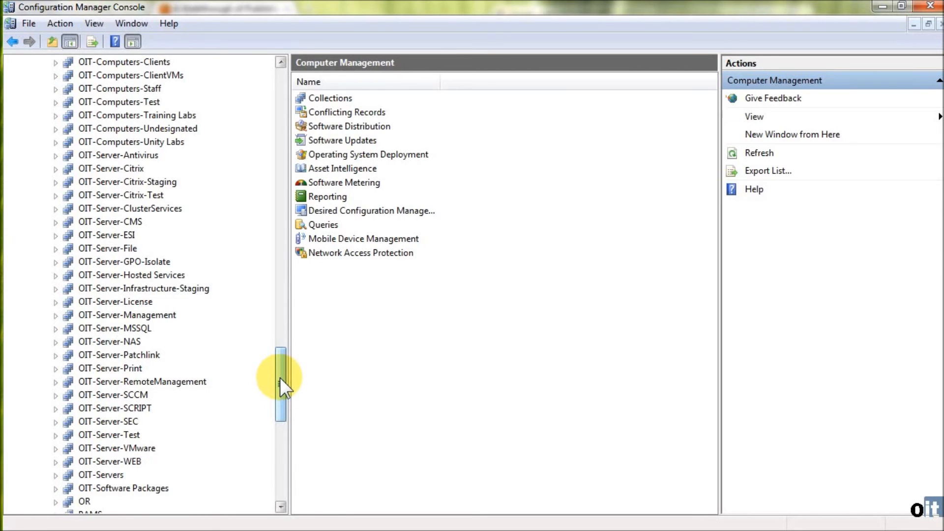
drag(279, 378, 282, 381)
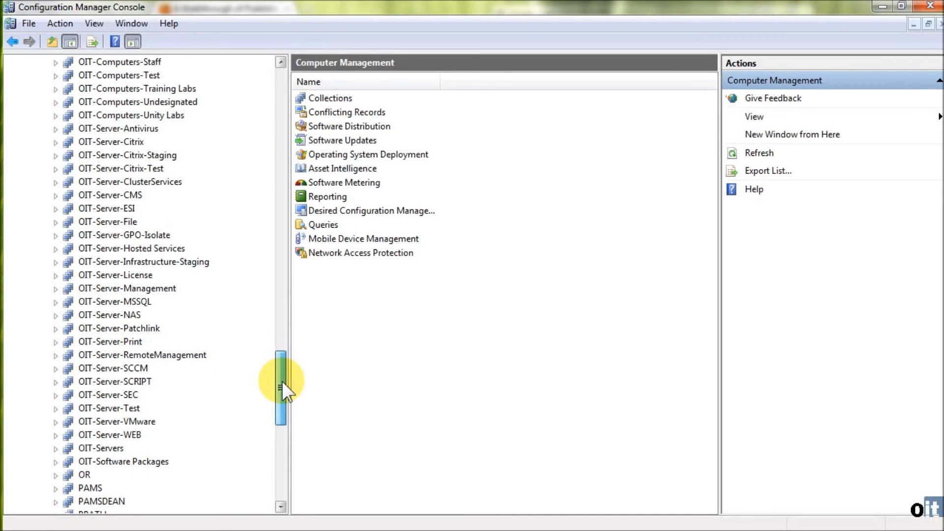
drag(282, 382, 281, 380)
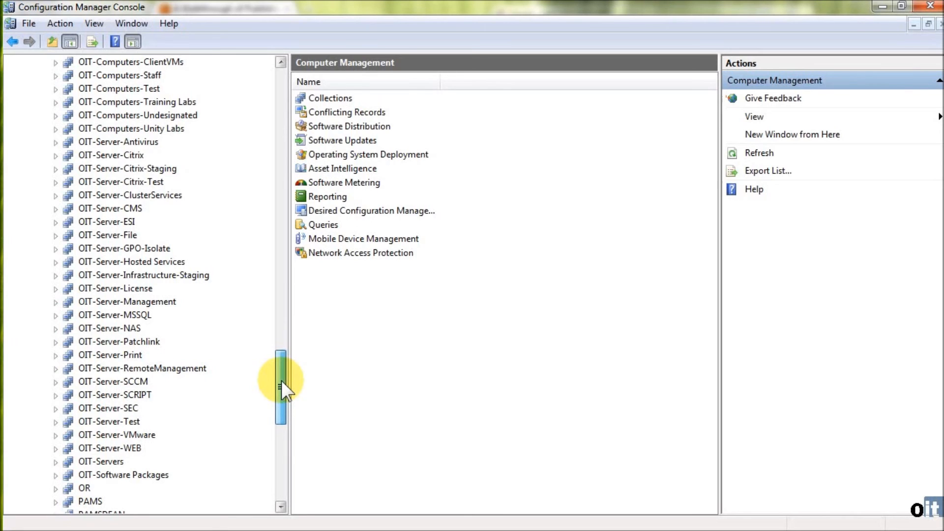
drag(282, 381, 282, 373)
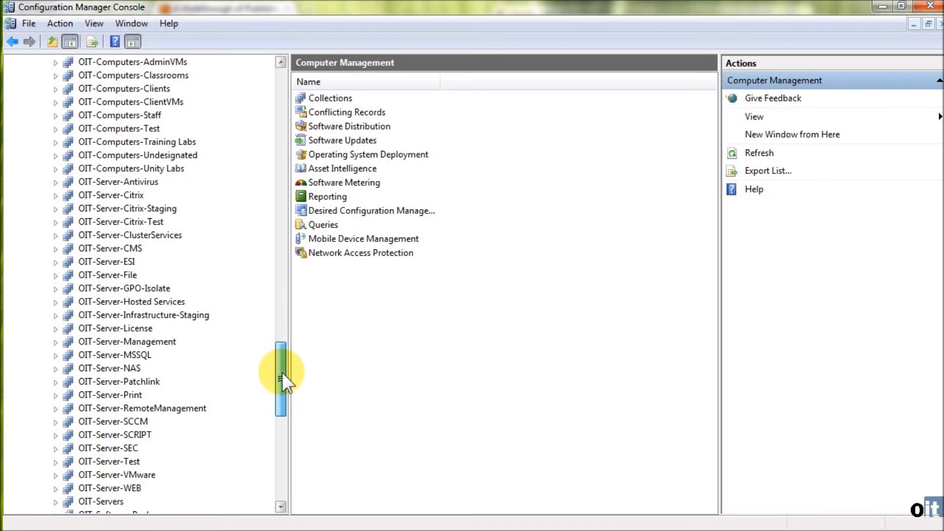
drag(282, 372, 283, 377)
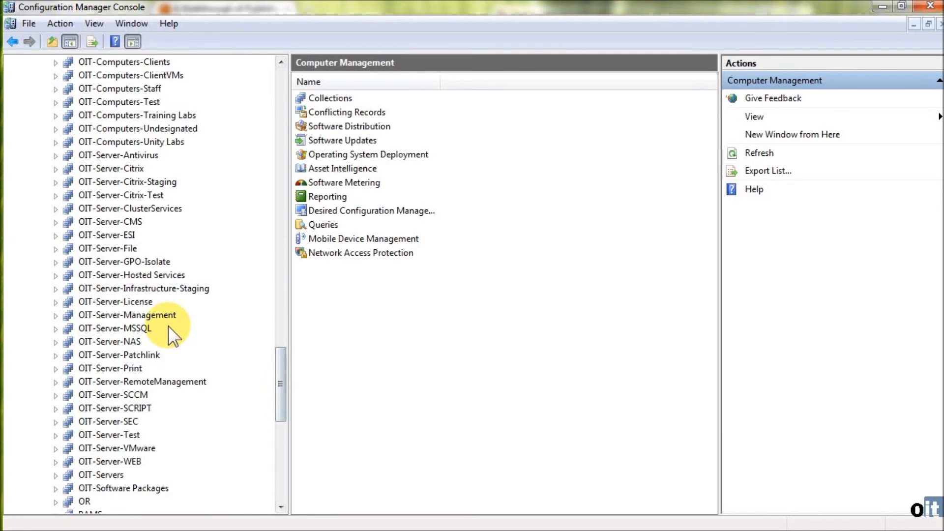
drag(0, 128, 414, 17)
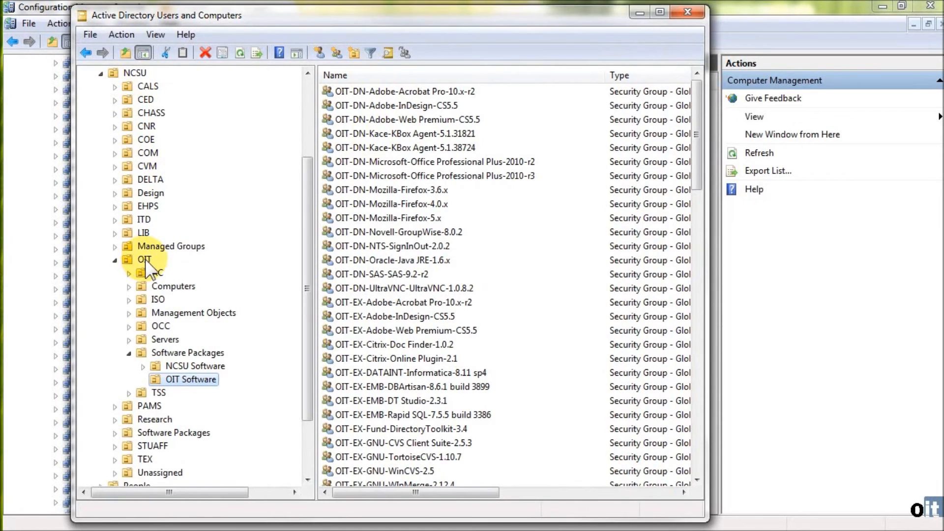
Create group OIT-EX-MySolutions NORDIC-NSClient-0.3.9.322 in OIT Software, deleting '++' instead of auto-replacing characters.
right_click(190, 378)
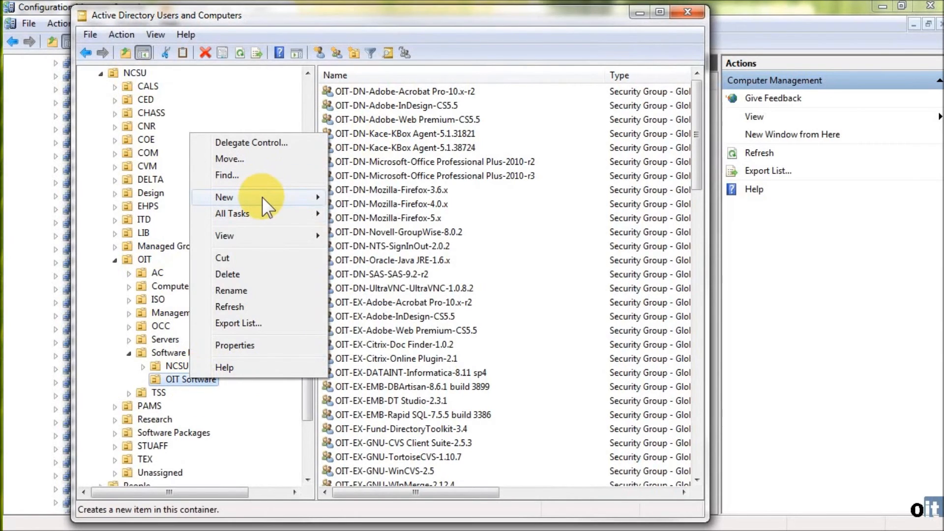
mouse_move(262, 196)
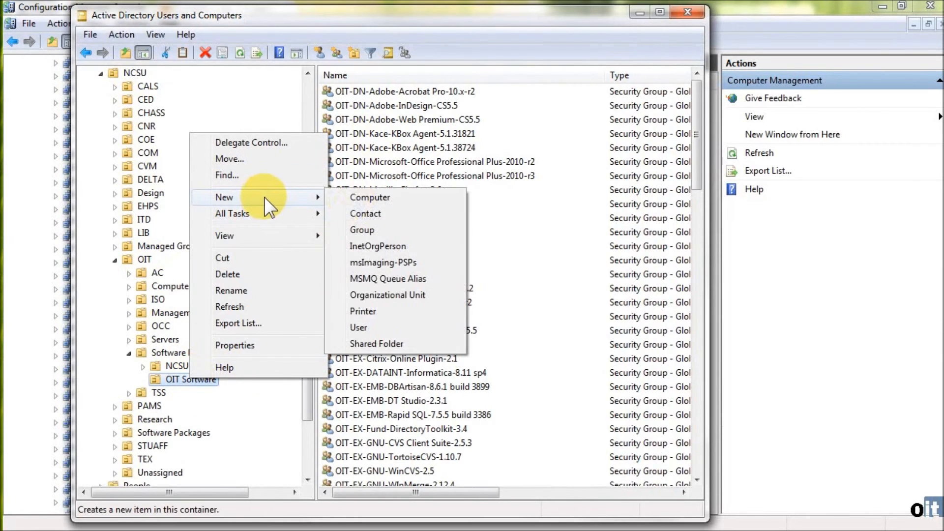
click(379, 232)
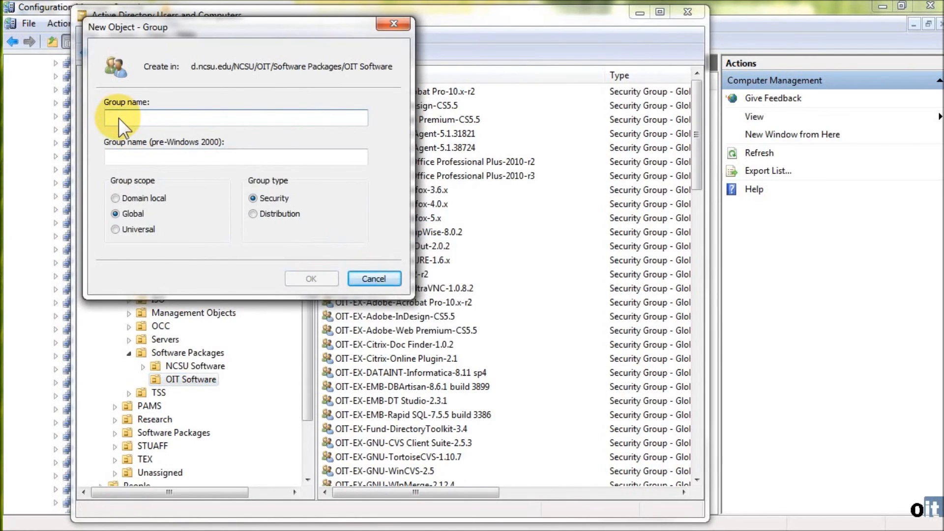
text(OIT-EX-MySolutions NORDIC-NSClient++-0.3.9.322)
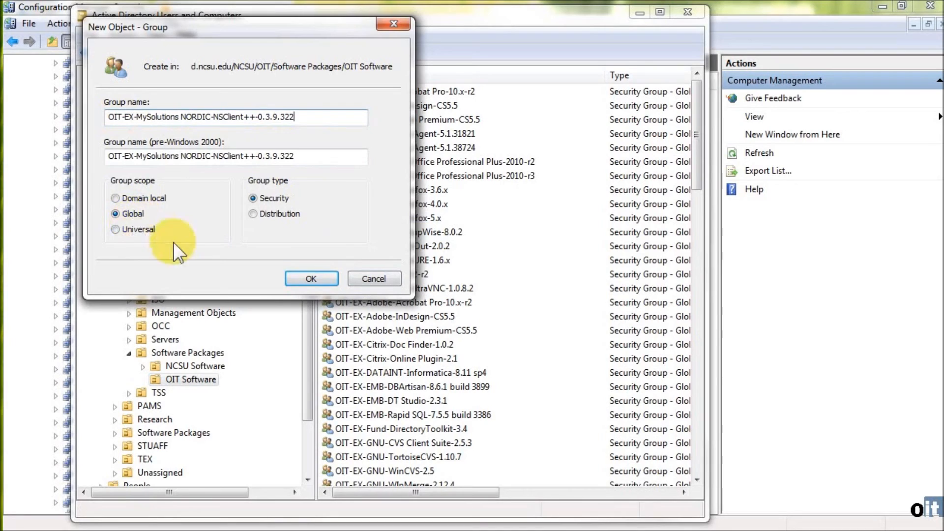
click(311, 282)
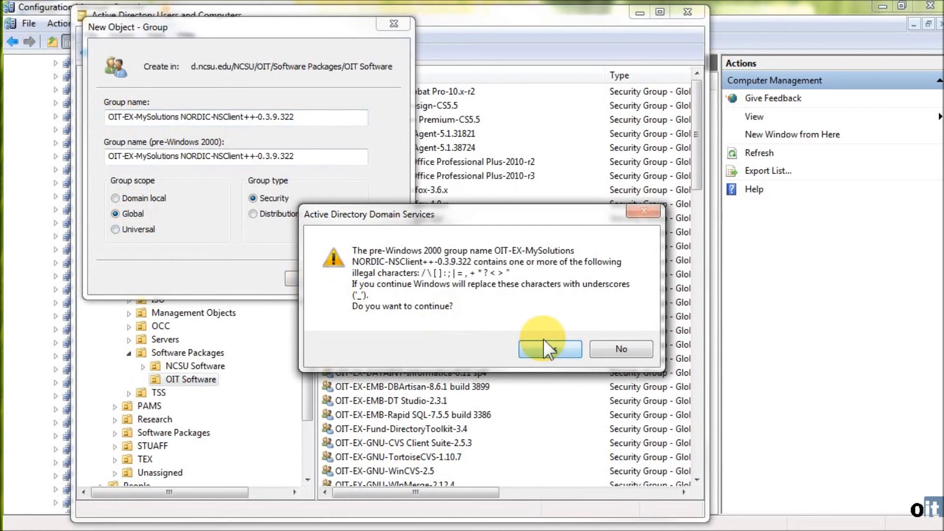
click(620, 346)
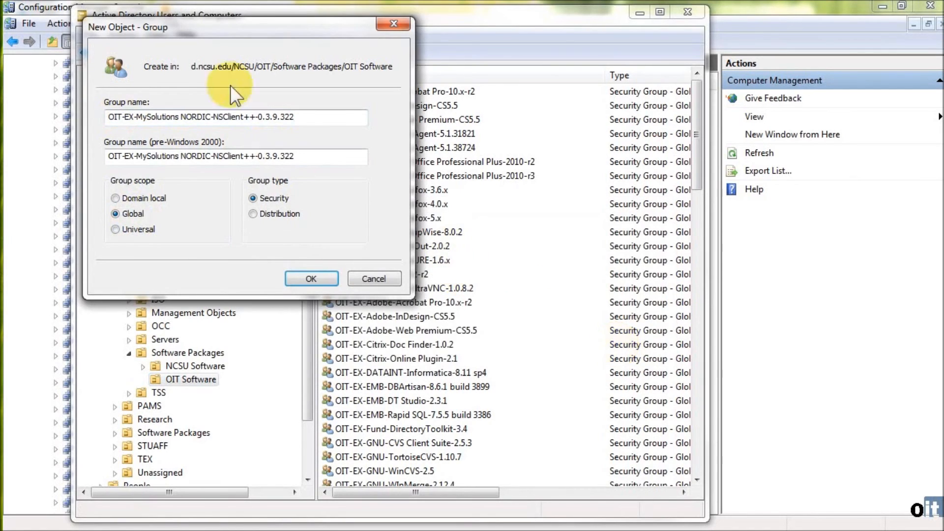
click(251, 119)
key(Right)
key(BackSpace)
key(BackSpace)
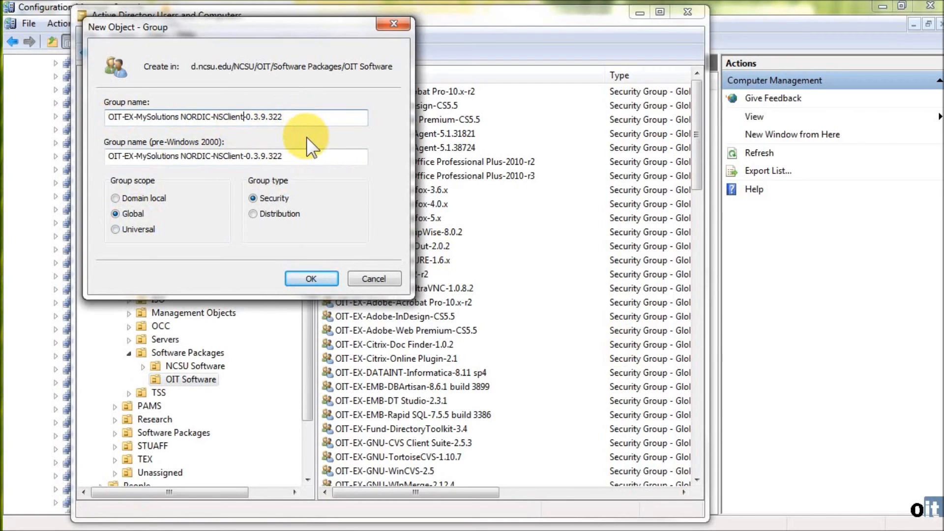
click(311, 279)
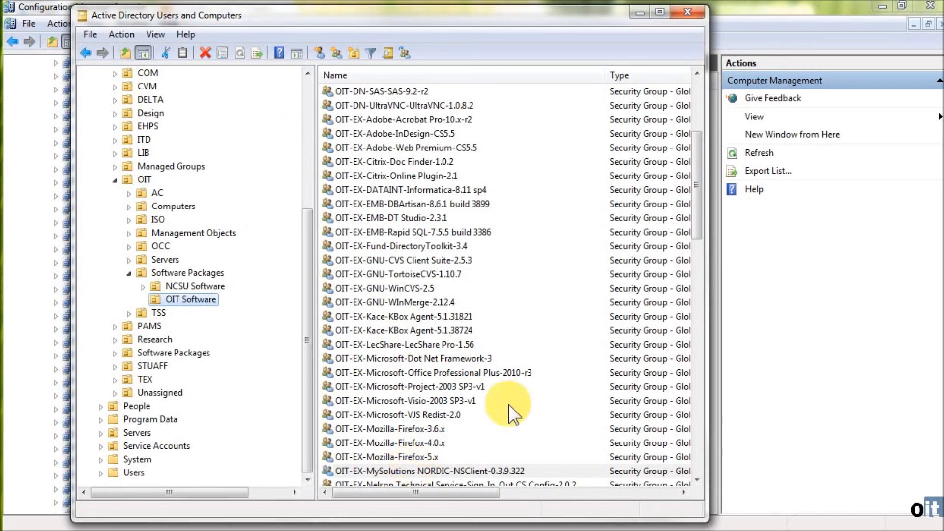
In the Configuration Manager console, select Computer Management > Collections and start a New Collection.
click(759, 340)
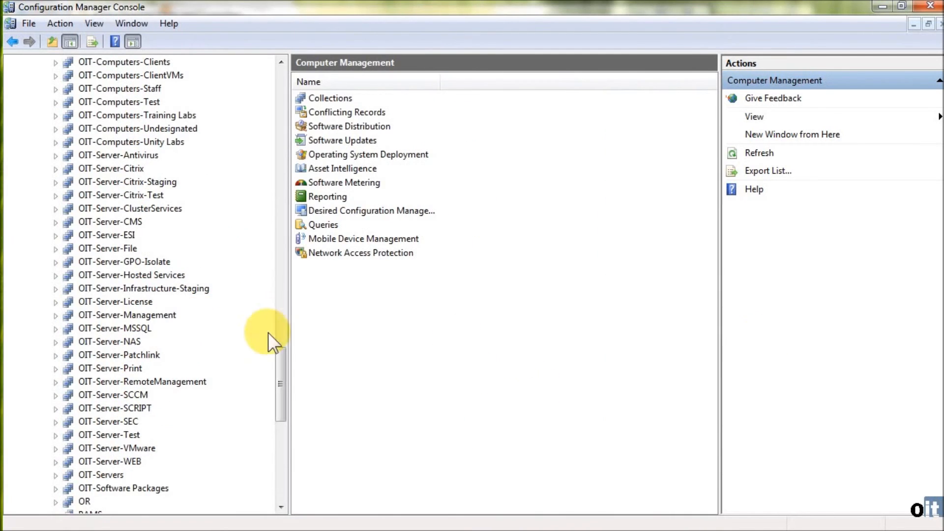
mouse_move(280, 359)
mouse_down()
mouse_move(280, 390)
mouse_move(291, 352)
mouse_up()
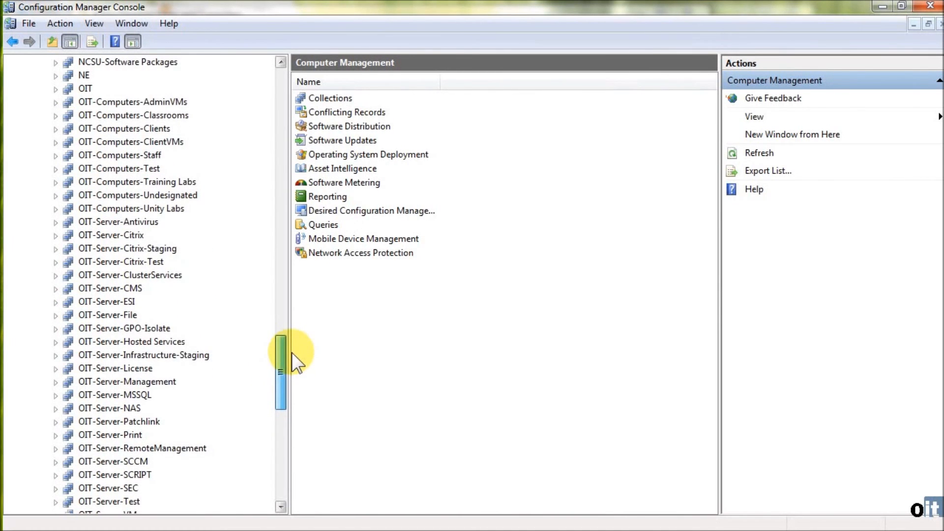
drag(292, 352, 291, 356)
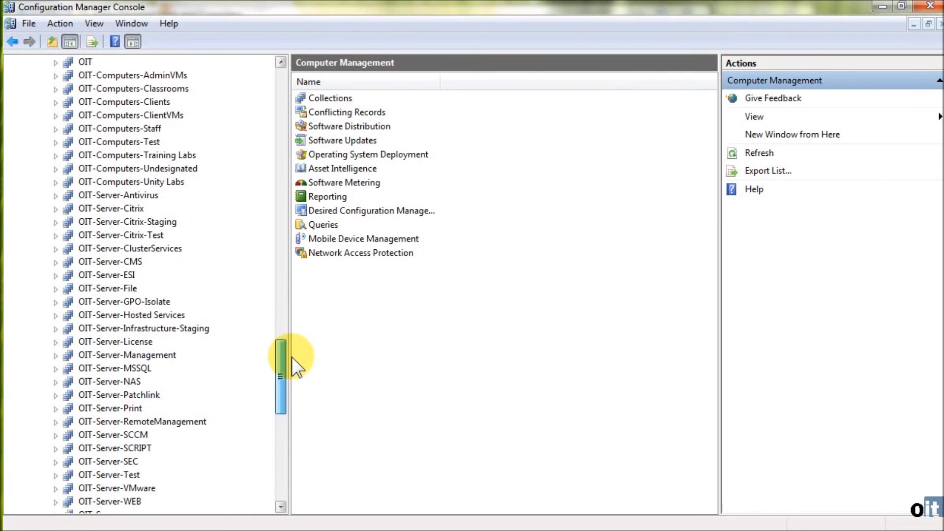
drag(291, 357, 268, 77)
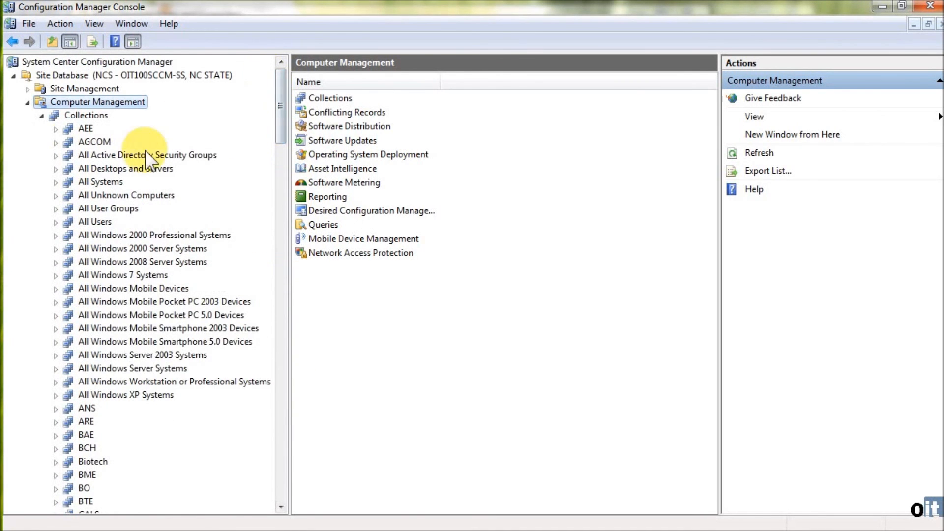
click(82, 117)
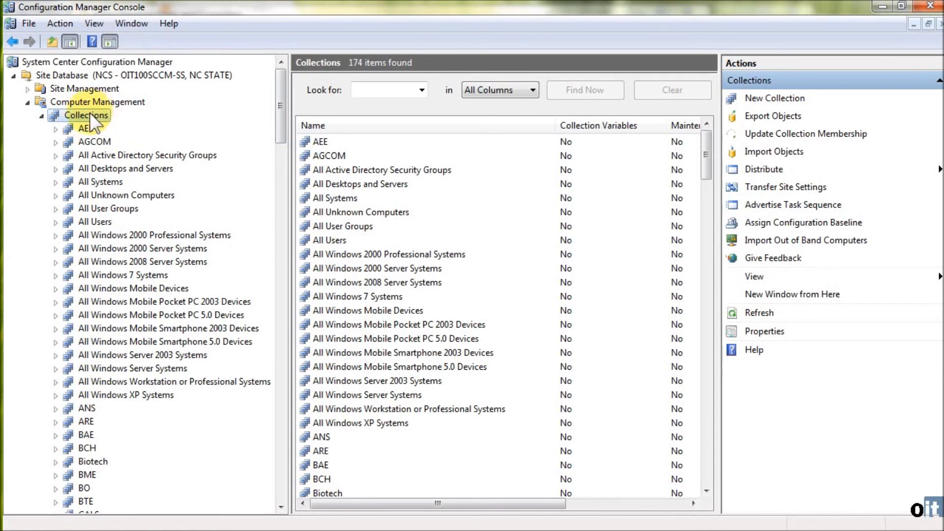
right_click(70, 113)
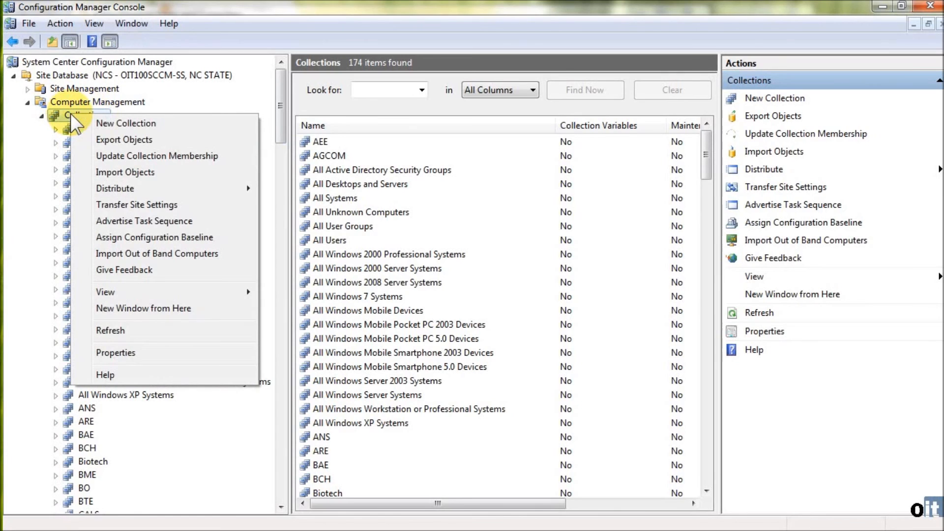
click(128, 123)
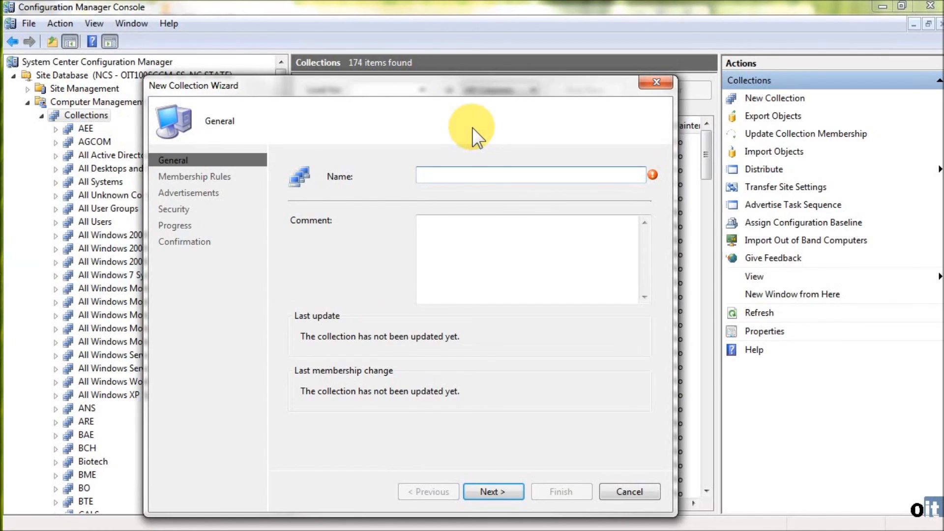
Name the collection OIT-EX-MySolutions NORDIC-NSClient-0.3.9.322 and add a comment with the author's username and 7/12/2011.
text(OIT-EX-MySolutions NORDIC-NSClient++-0.3.9.322)
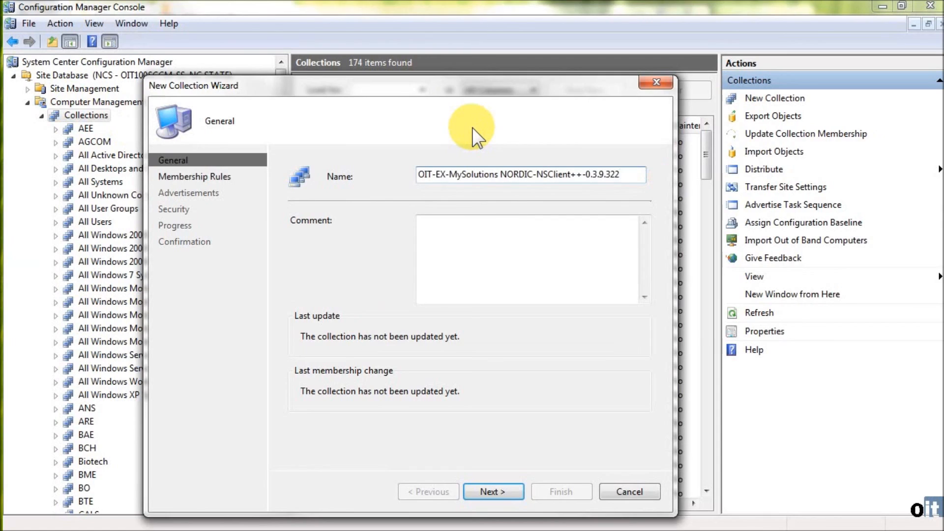
key(Left)
key(Left)
key(Left)
key(Left)
key(Left)
key(Left)
key(Left)
key(Left)
key(Left)
key(Left)
key(Delete)
key(Delete)
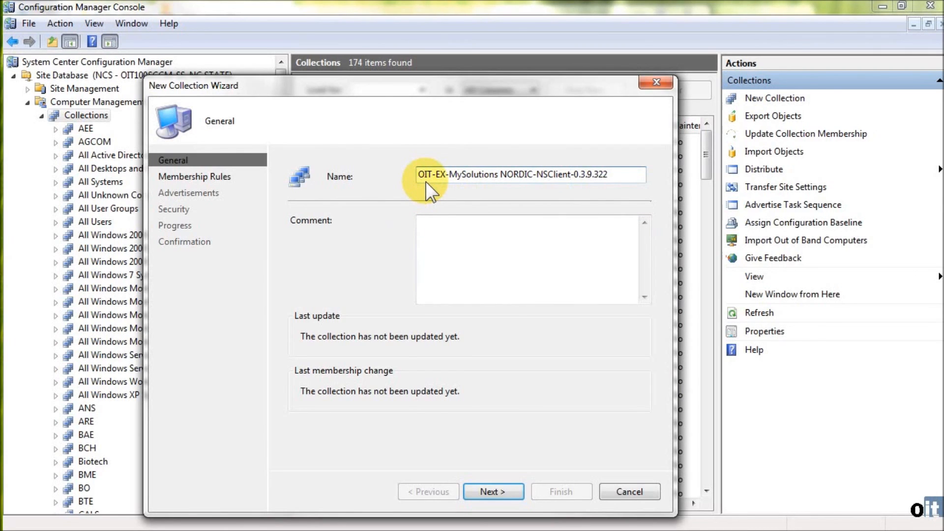
click(491, 290)
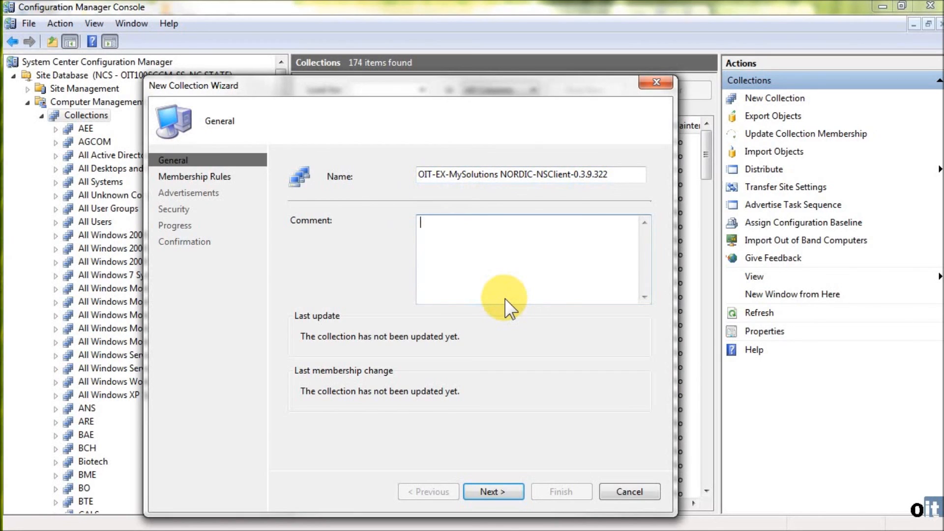
text(jaklein 7/12/2011)
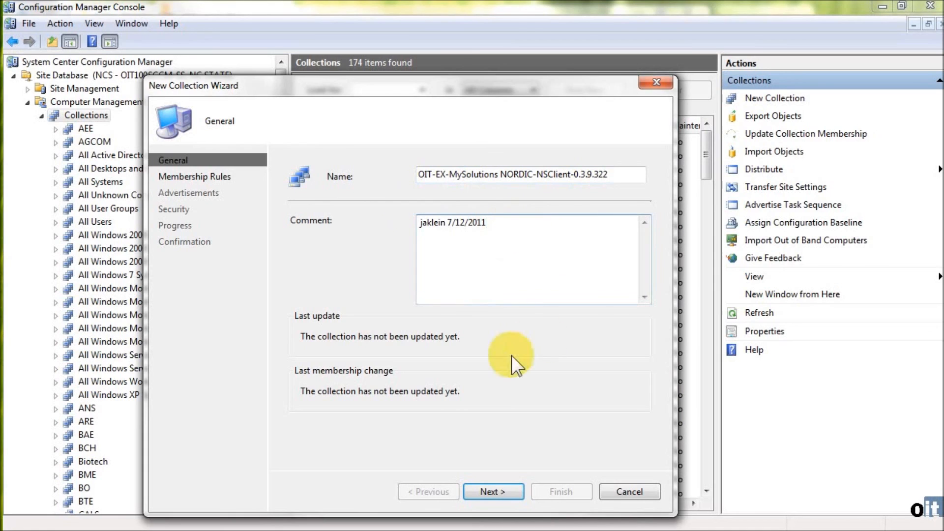
Go to the Membership Rules page and start a new query rule, moving its dialog aside.
click(493, 492)
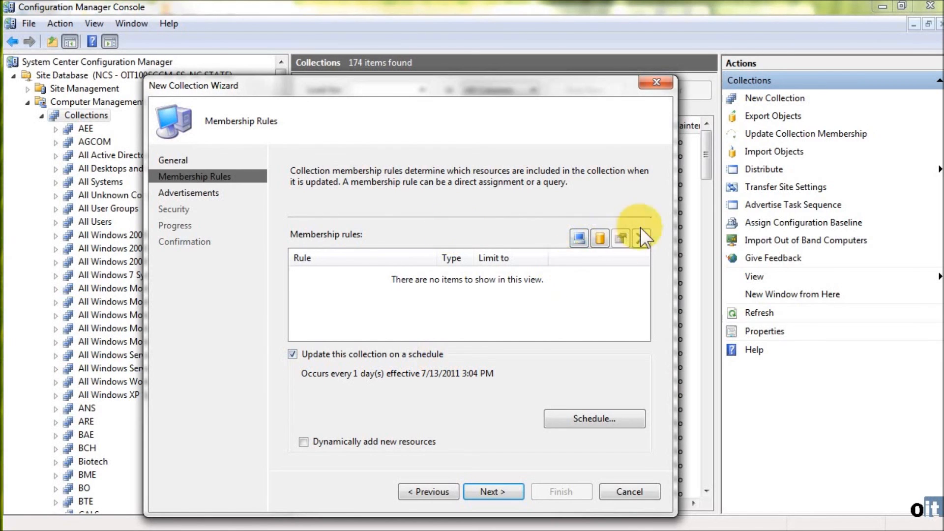
click(599, 238)
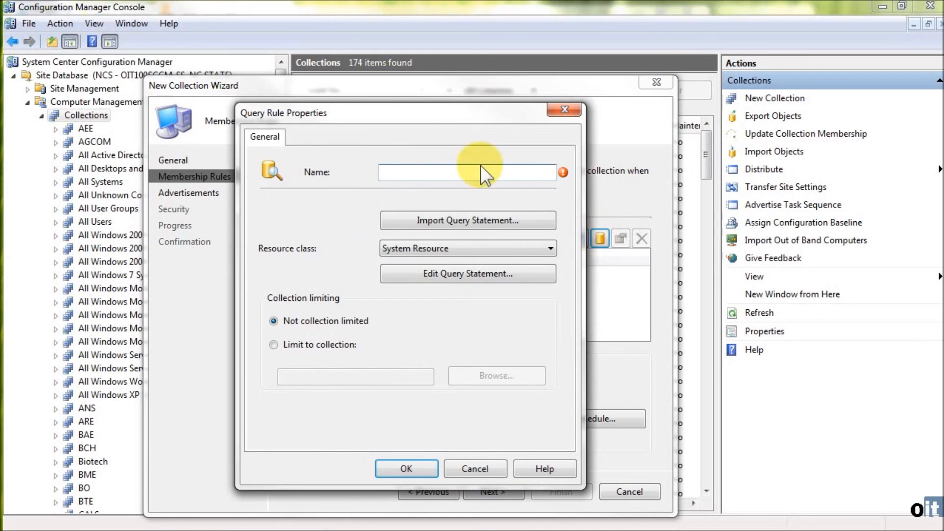
drag(394, 113, 532, 67)
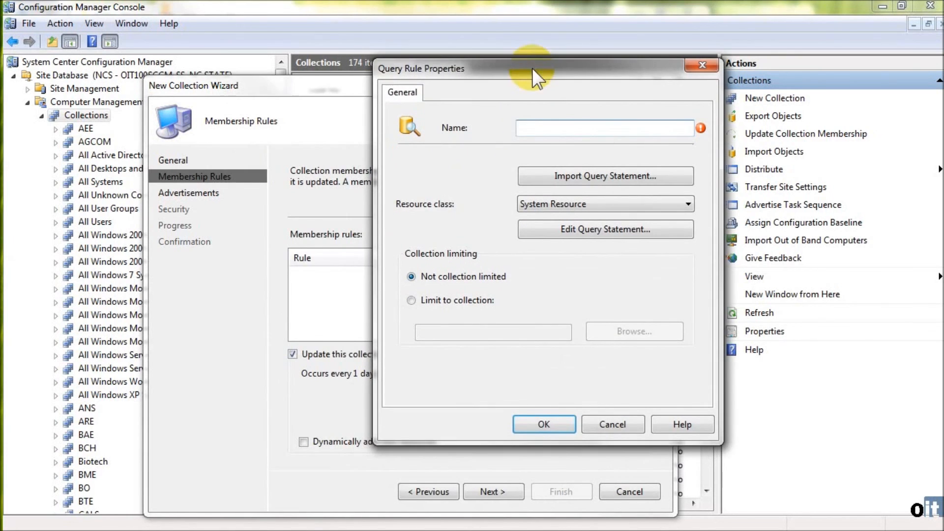